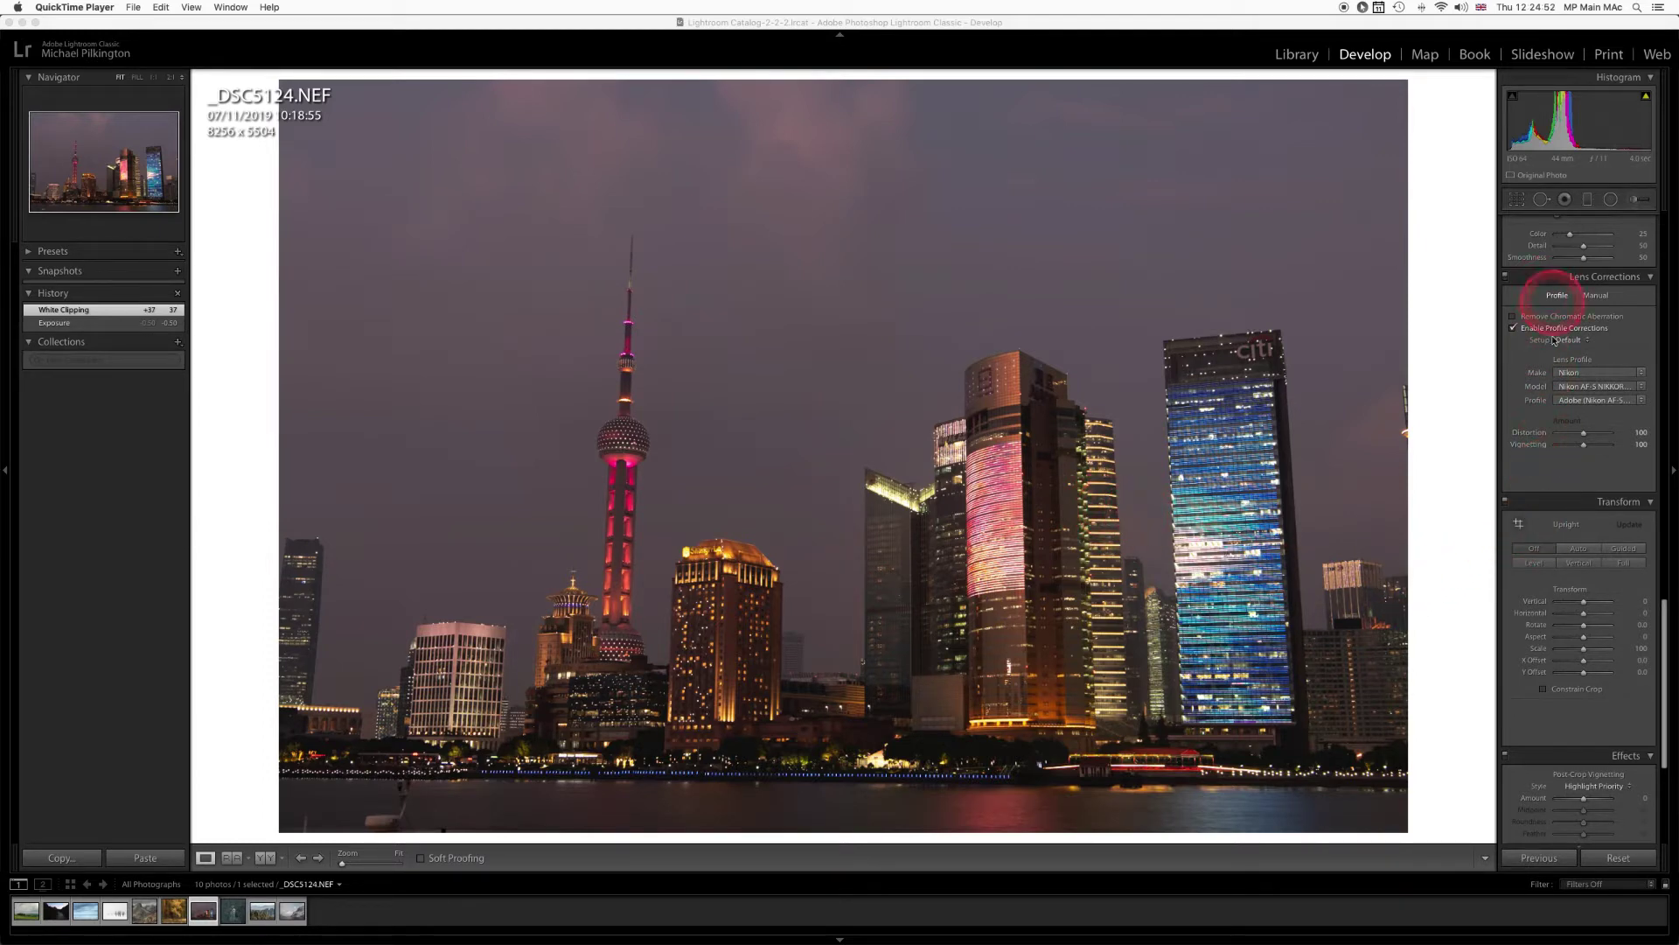
# Compare the skyline photo with lens profile corrections off and on, leaving the corrections enabled
pyautogui.scroll(2, 1630, 492)
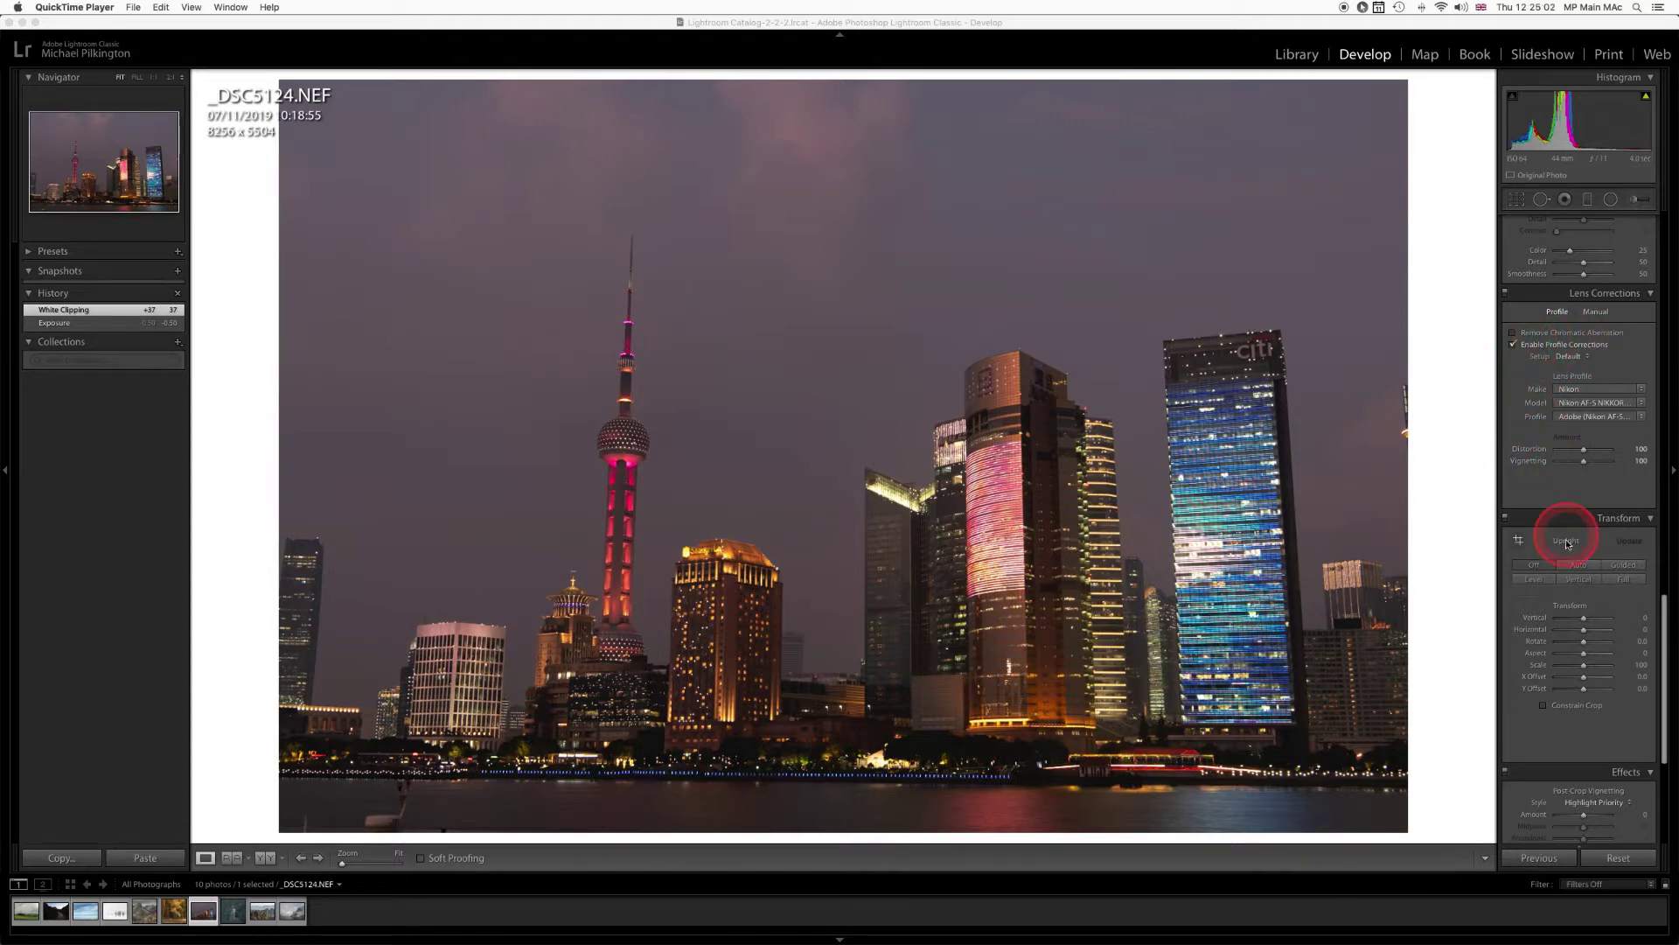
pyautogui.click(1514, 345)
pyautogui.click(1514, 345)
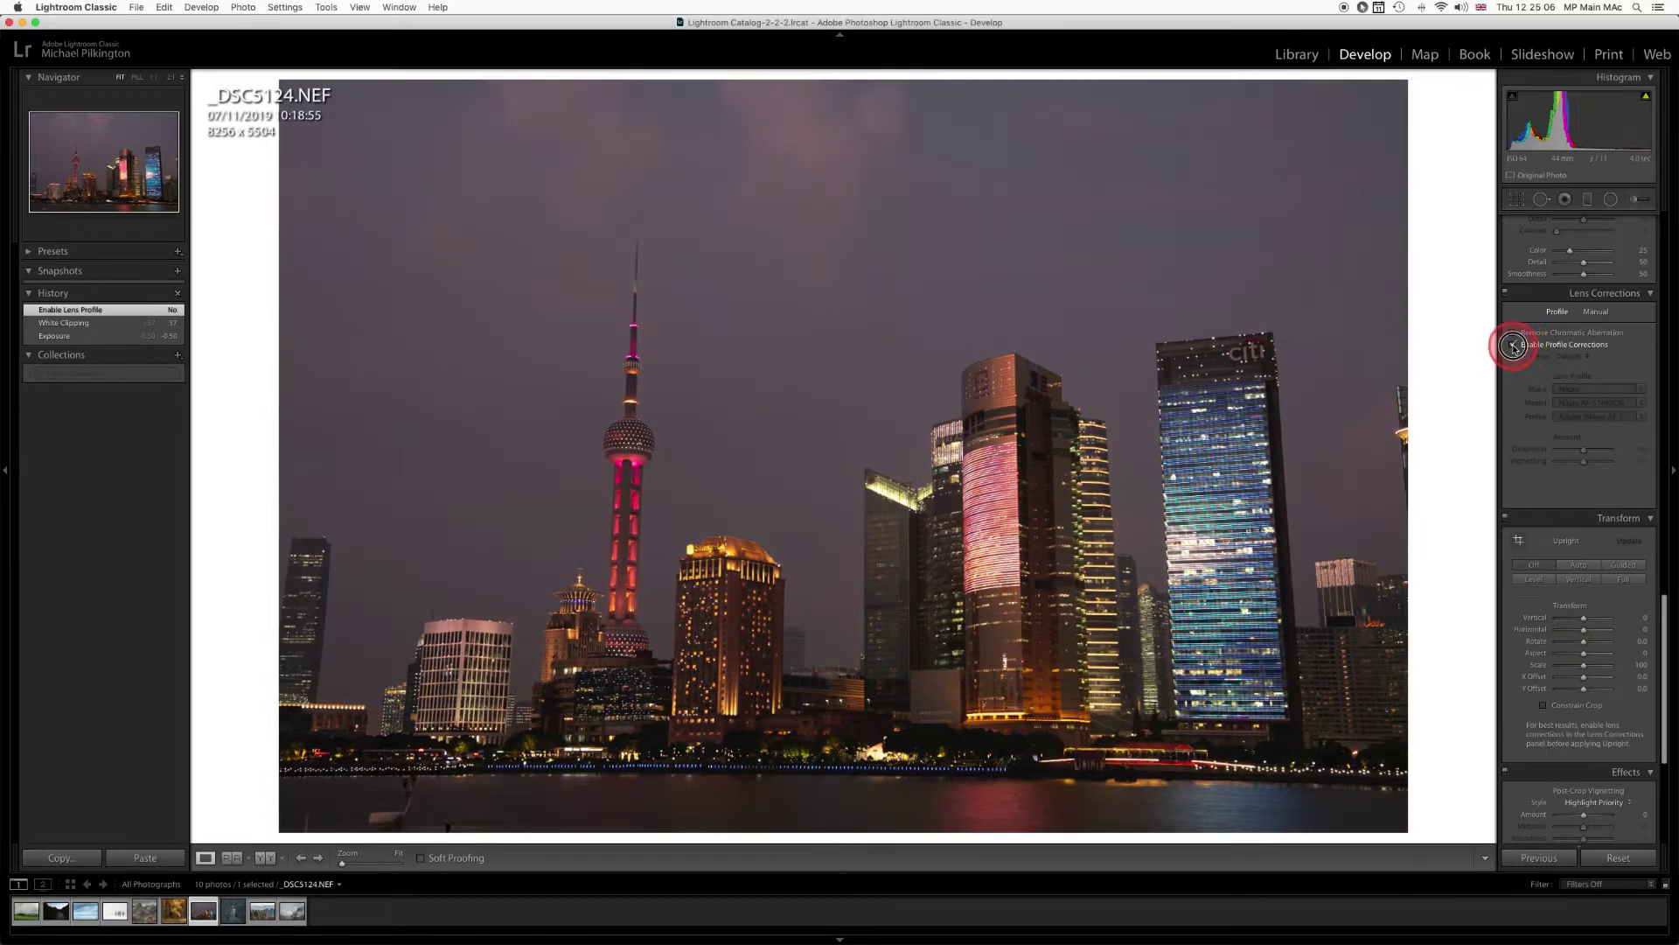
pyautogui.click(1513, 345)
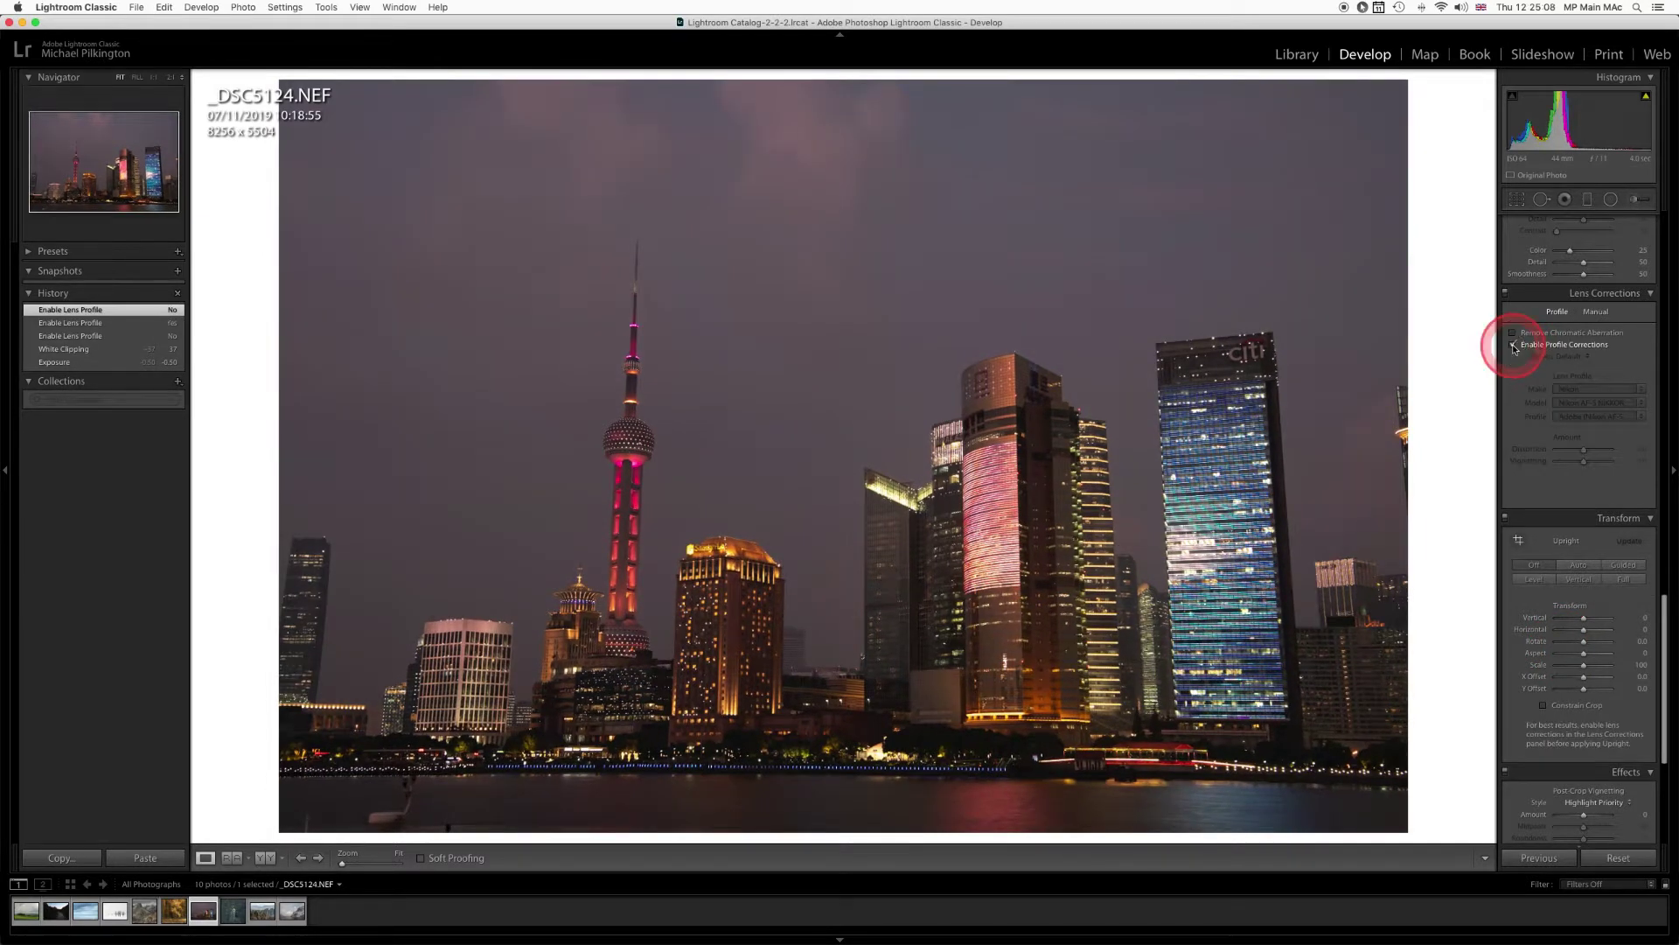
pyautogui.click(1514, 344)
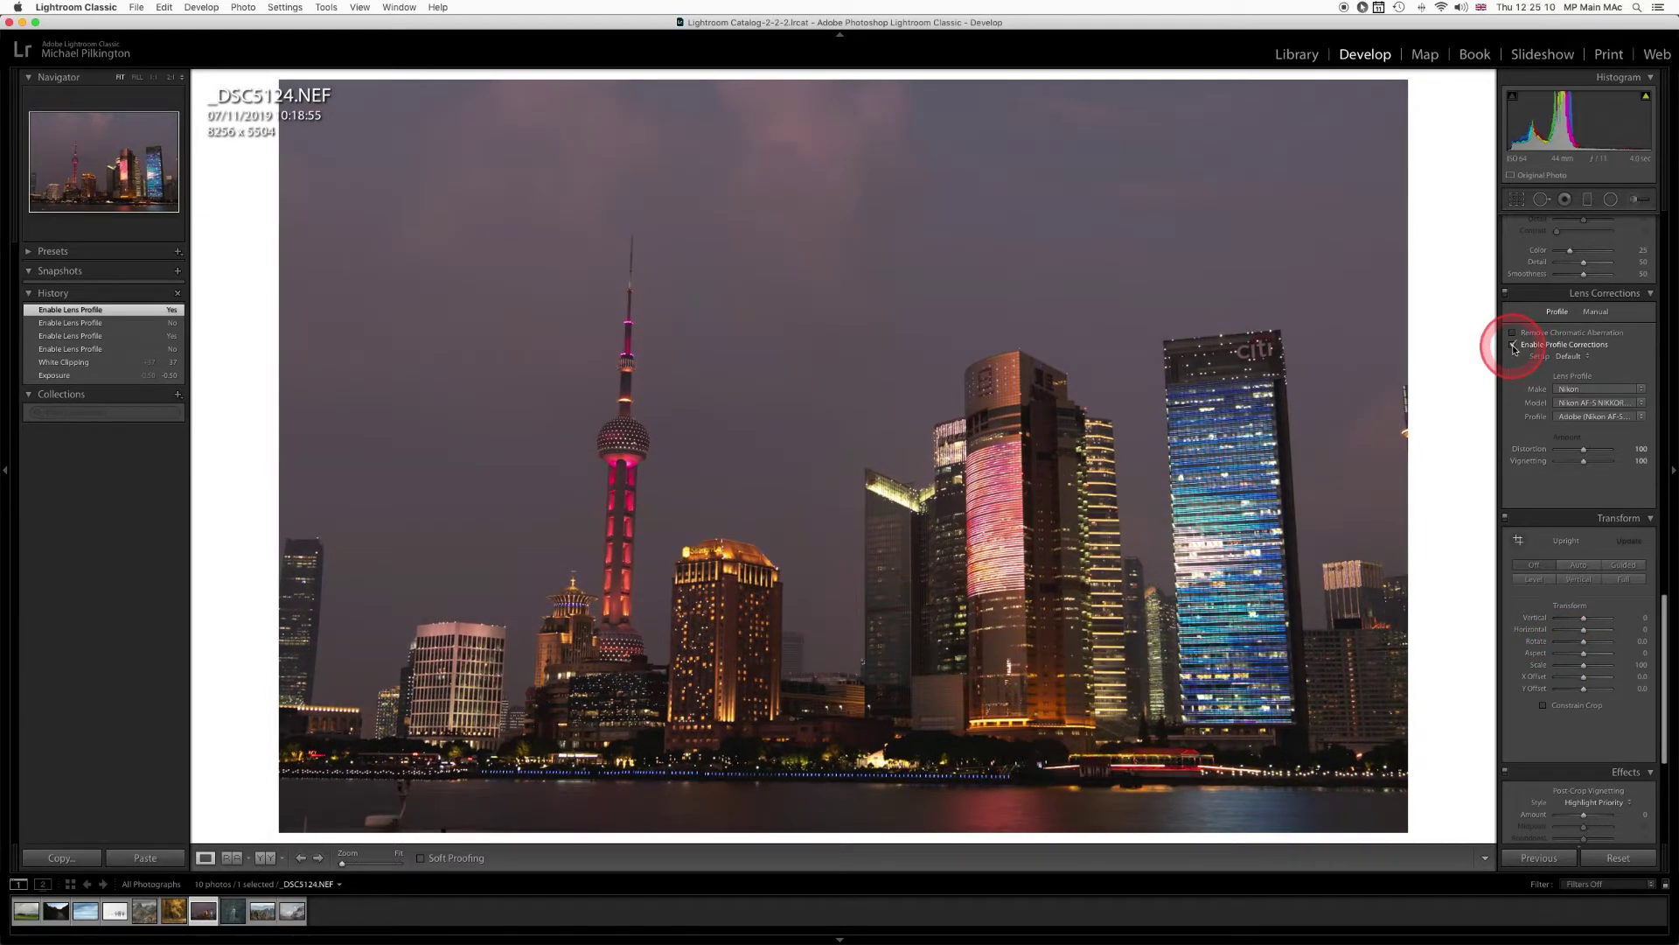
# Try the Vertical, Horizontal and Rotate transform adjustments on the photo and reset each one to zero
pyautogui.scroll(-3, 1540, 571)
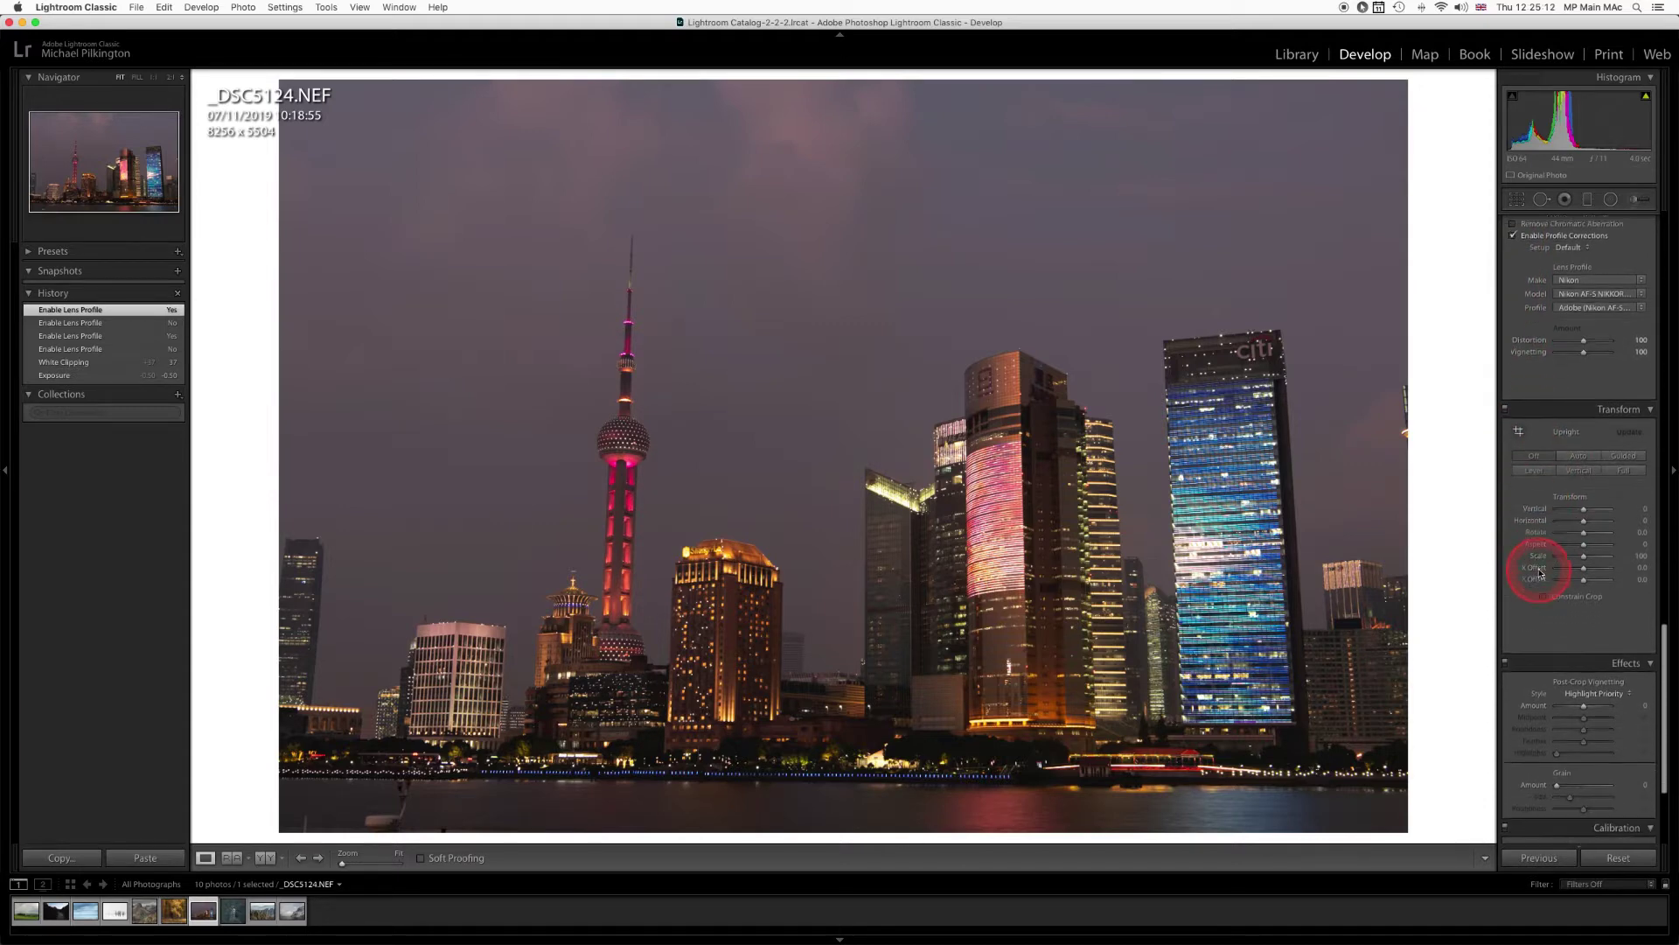
pyautogui.scroll(-2, 1541, 573)
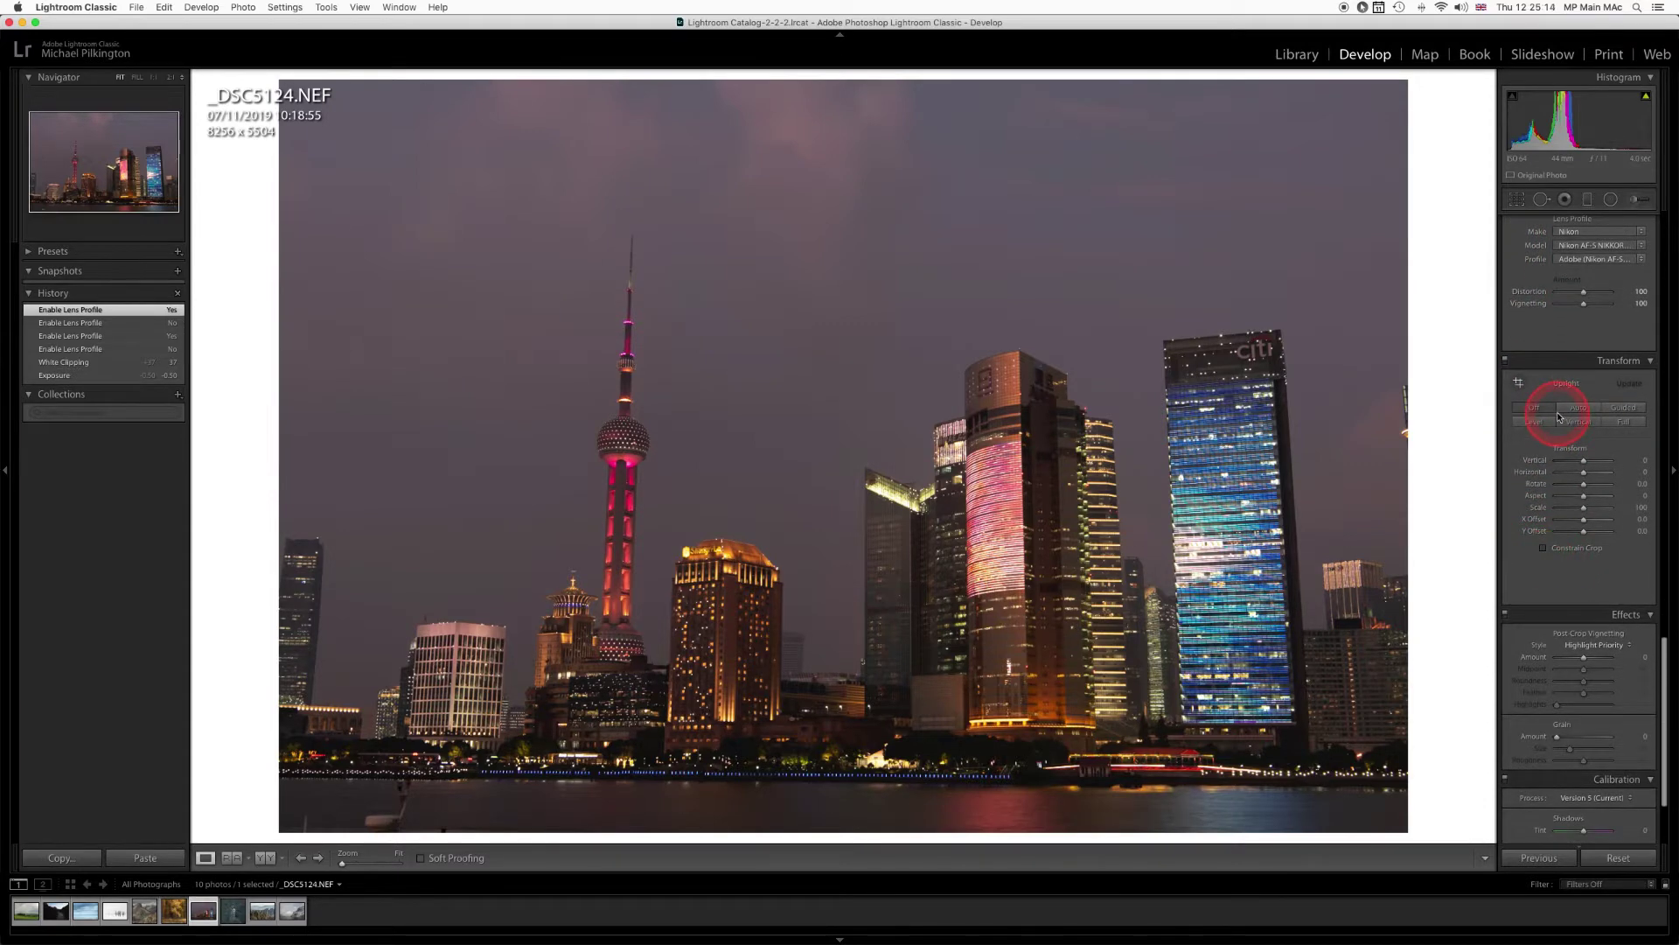
pyautogui.click(1553, 465)
pyautogui.click(1543, 466)
pyautogui.click(1587, 461)
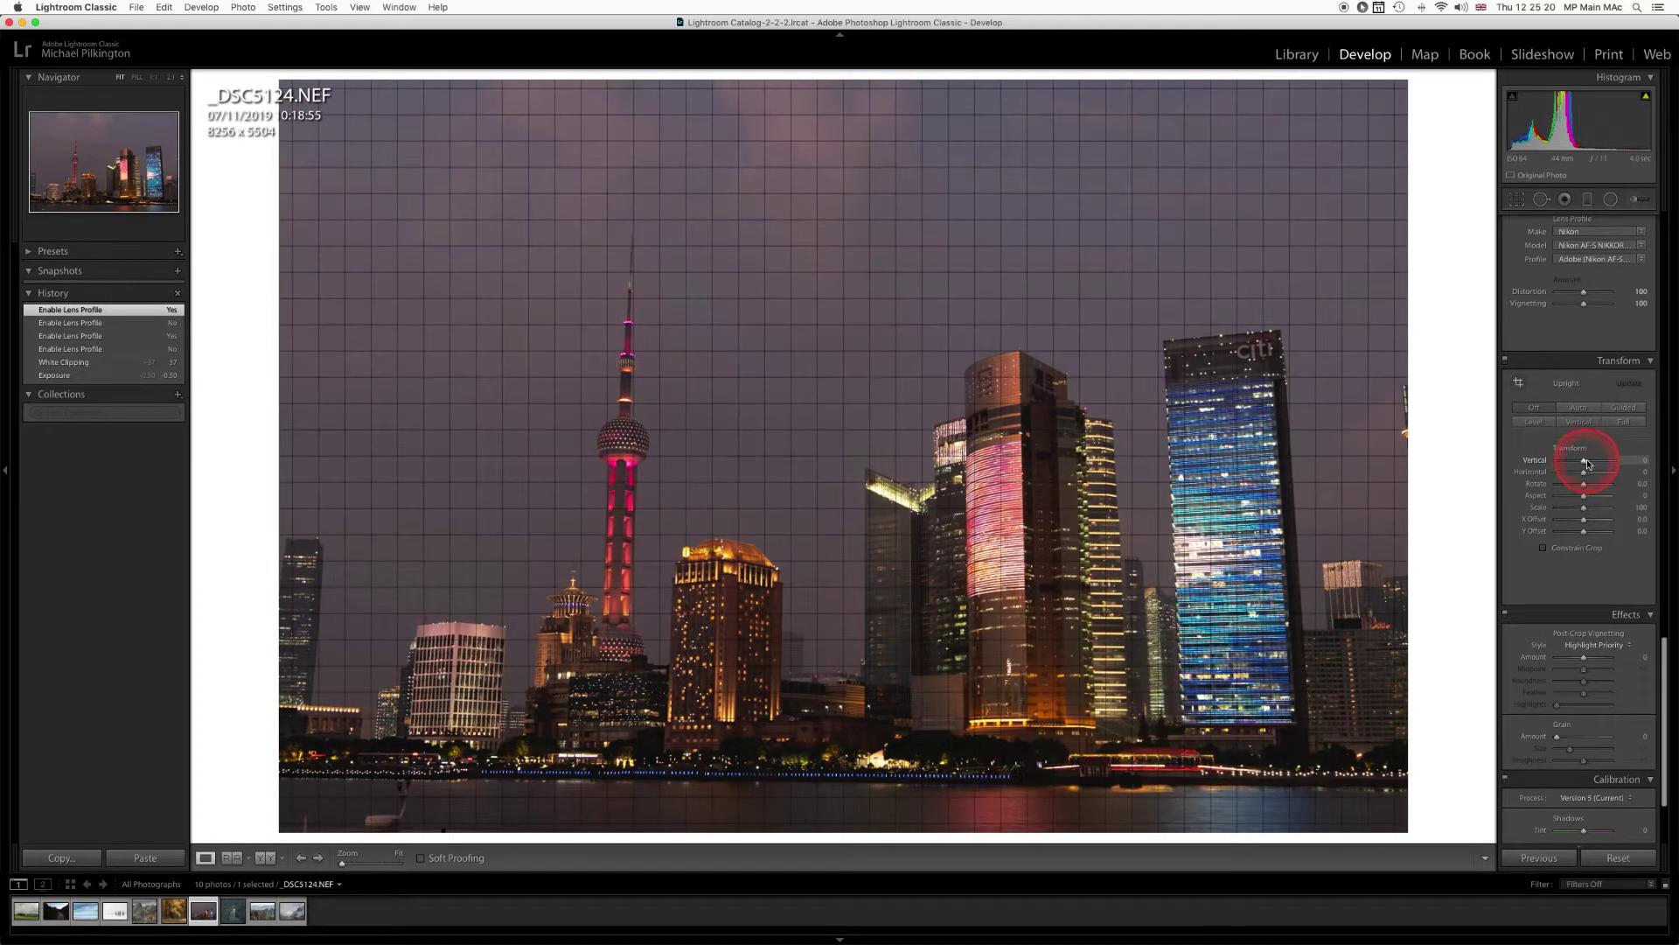
pyautogui.moveTo(1585, 464); pyautogui.dragTo(1584, 486)
pyautogui.doubleClick(1580, 461)
pyautogui.scroll(1, 1587, 484)
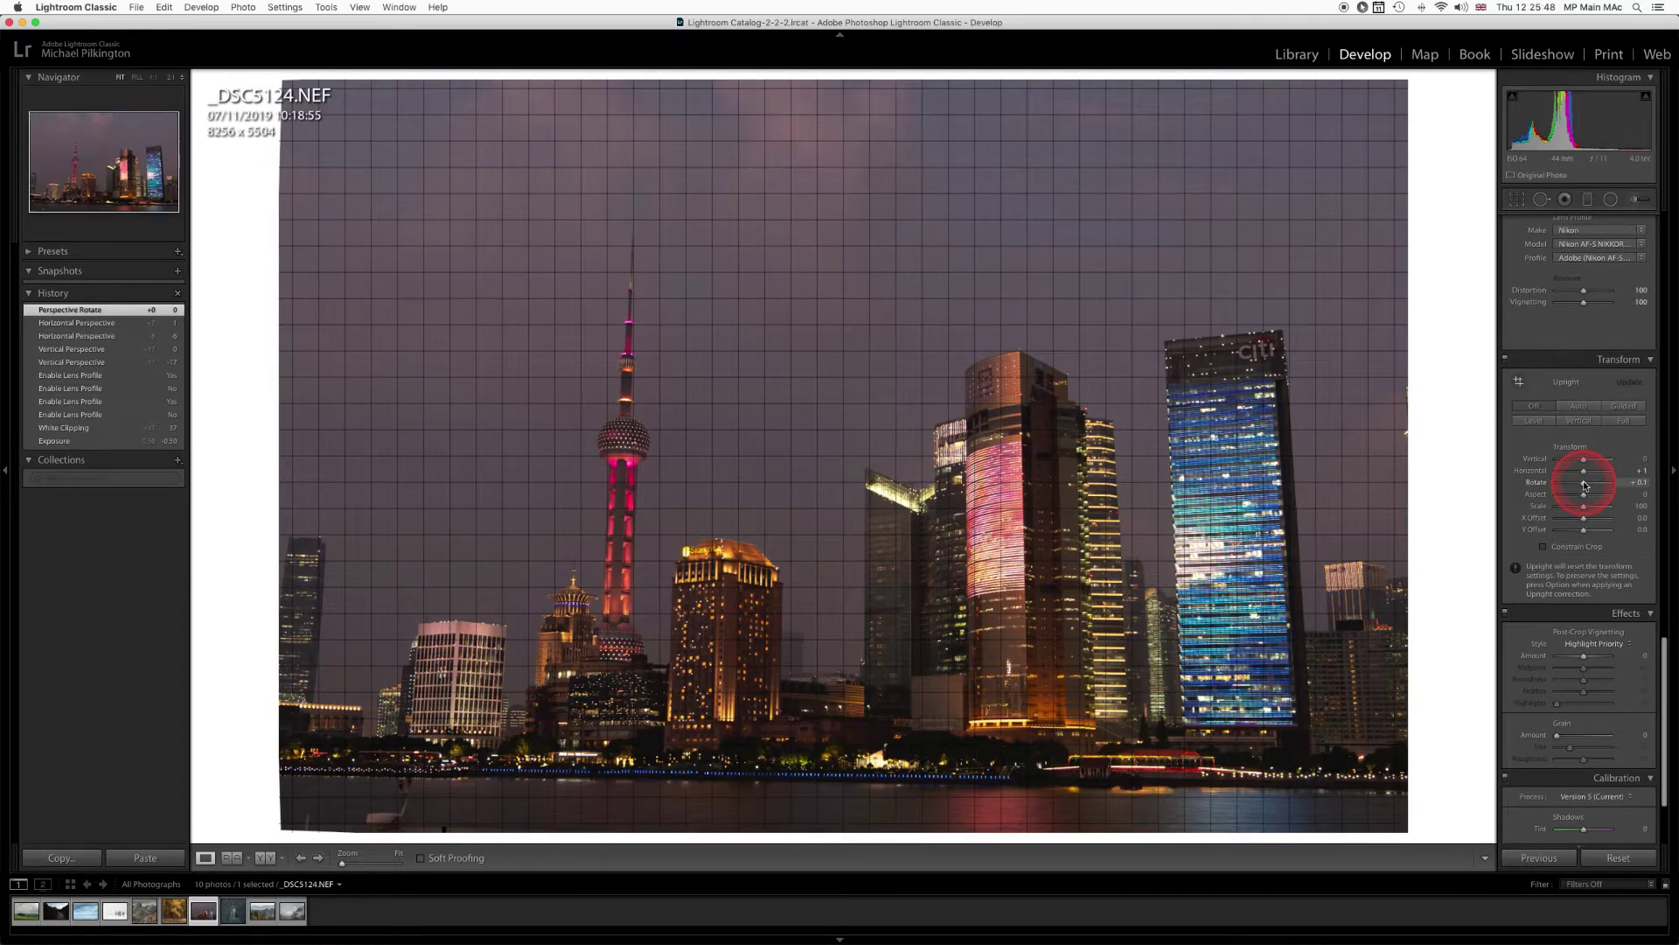
pyautogui.doubleClick(1584, 484)
pyautogui.doubleClick(1584, 473)
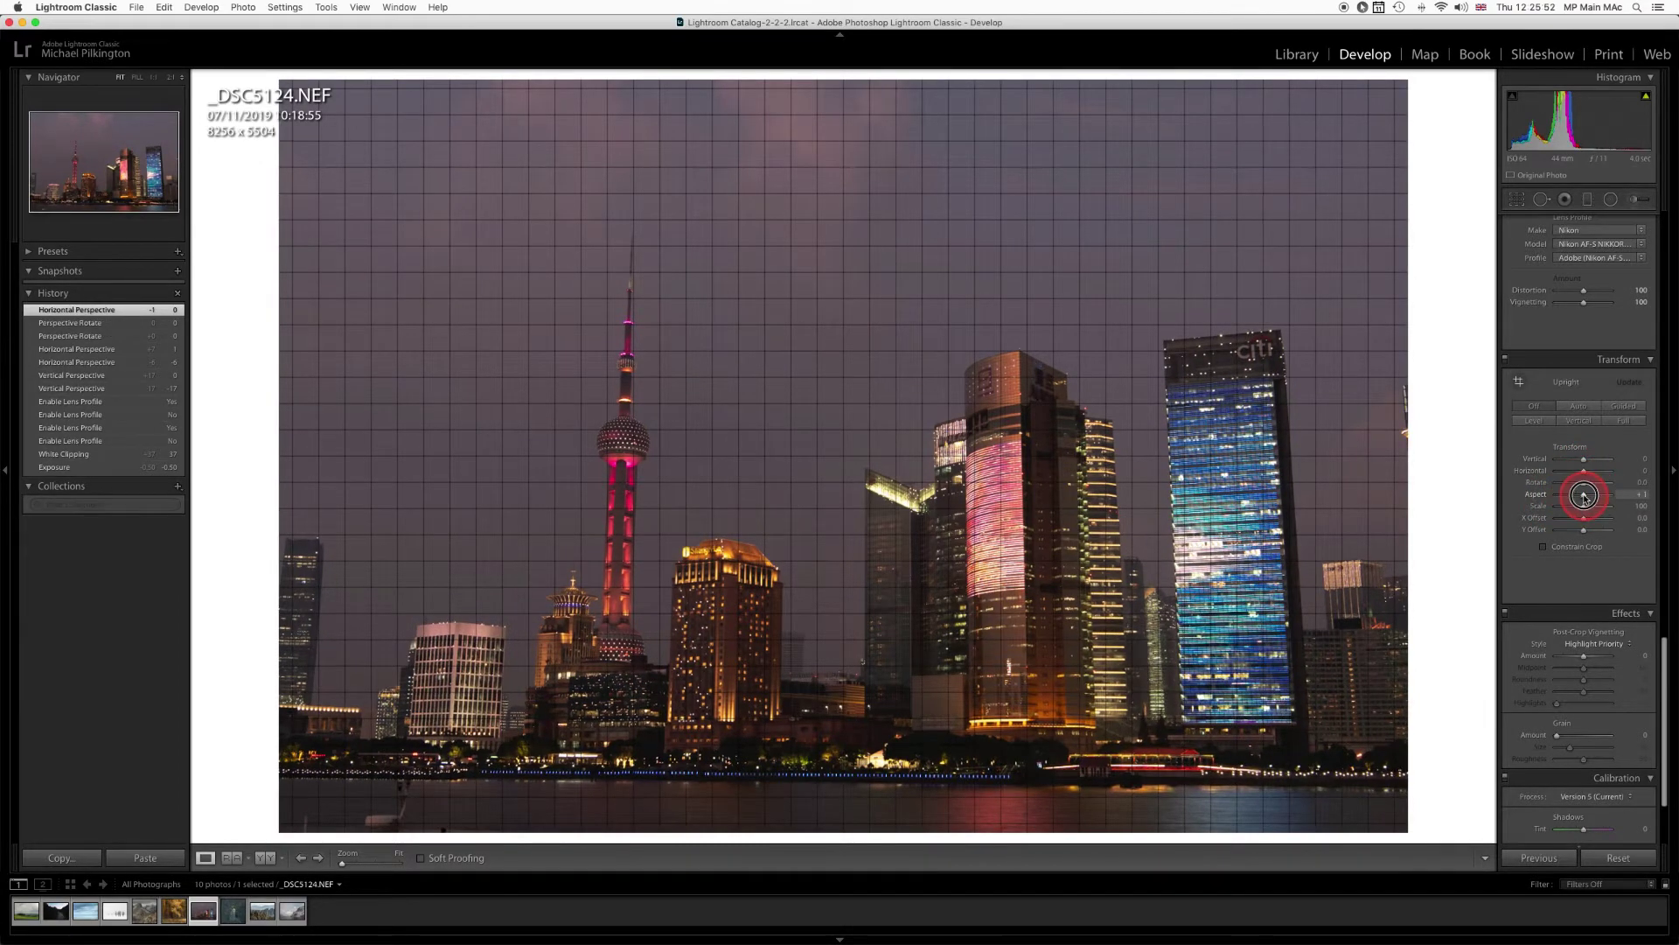
# Try the Aspect, Scale, X Offset and Y Offset transform adjustments and reset them to their defaults
pyautogui.moveTo(1583, 494)
pyautogui.mouseDown()
pyautogui.moveTo(1559, 496)
pyautogui.moveTo(1625, 495)
pyautogui.moveTo(1568, 506)
pyautogui.moveTo(1590, 519)
pyautogui.mouseUp()
pyautogui.doubleClick(1585, 508)
pyautogui.doubleClick(1587, 521)
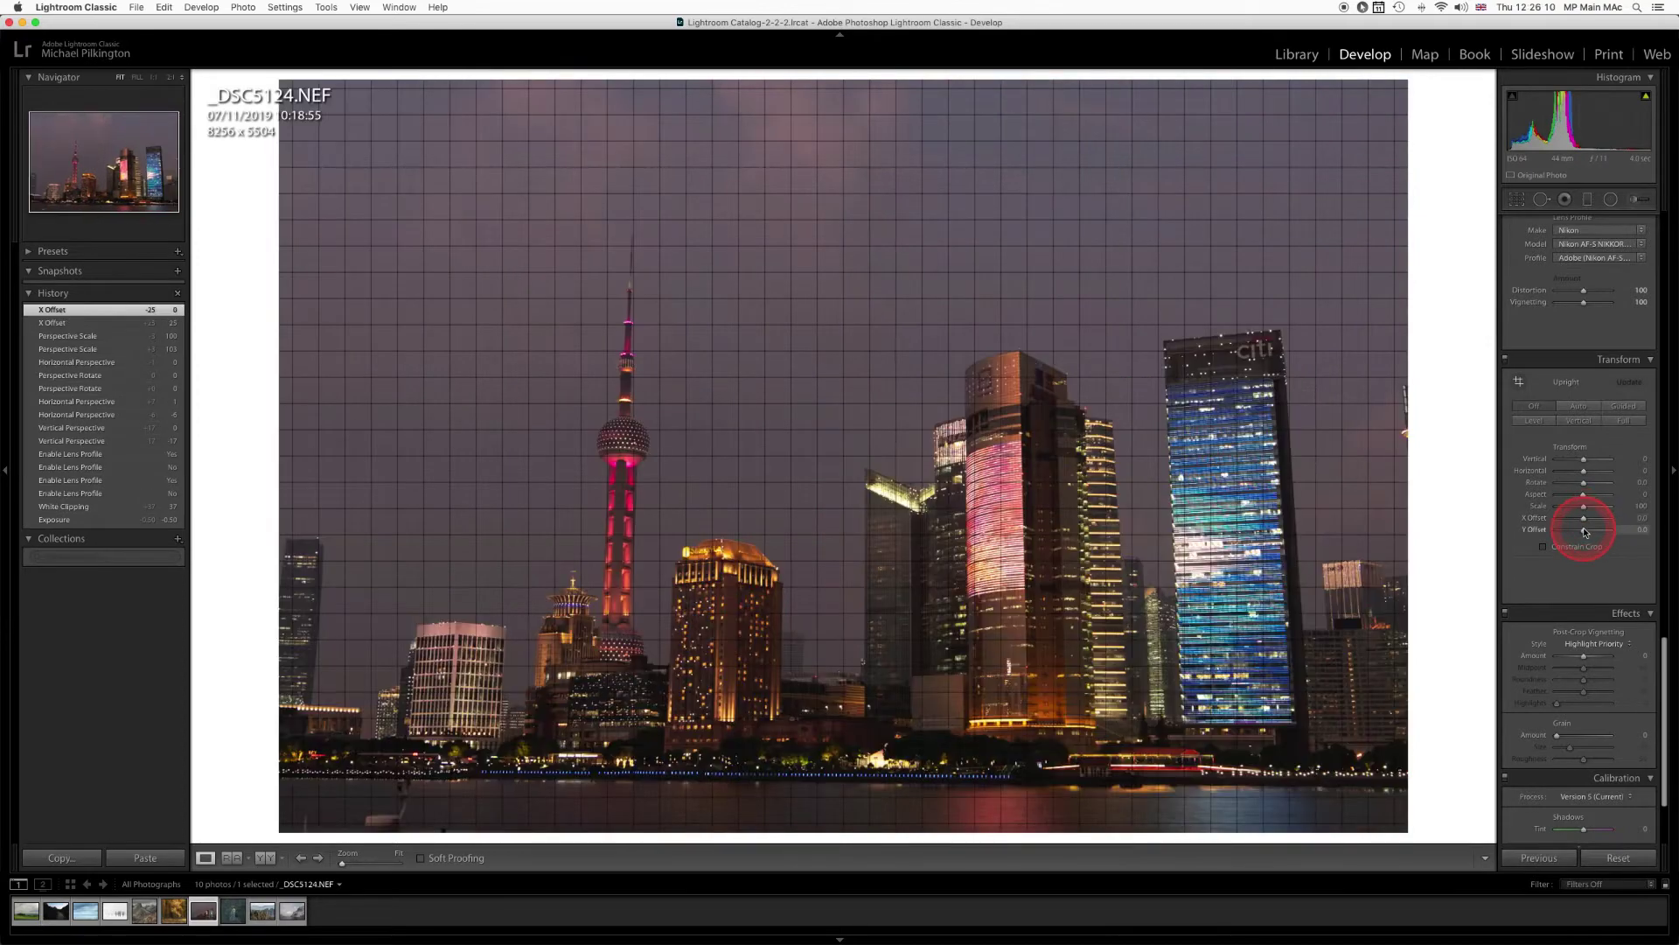
pyautogui.moveTo(1584, 530); pyautogui.dragTo(1583, 530)
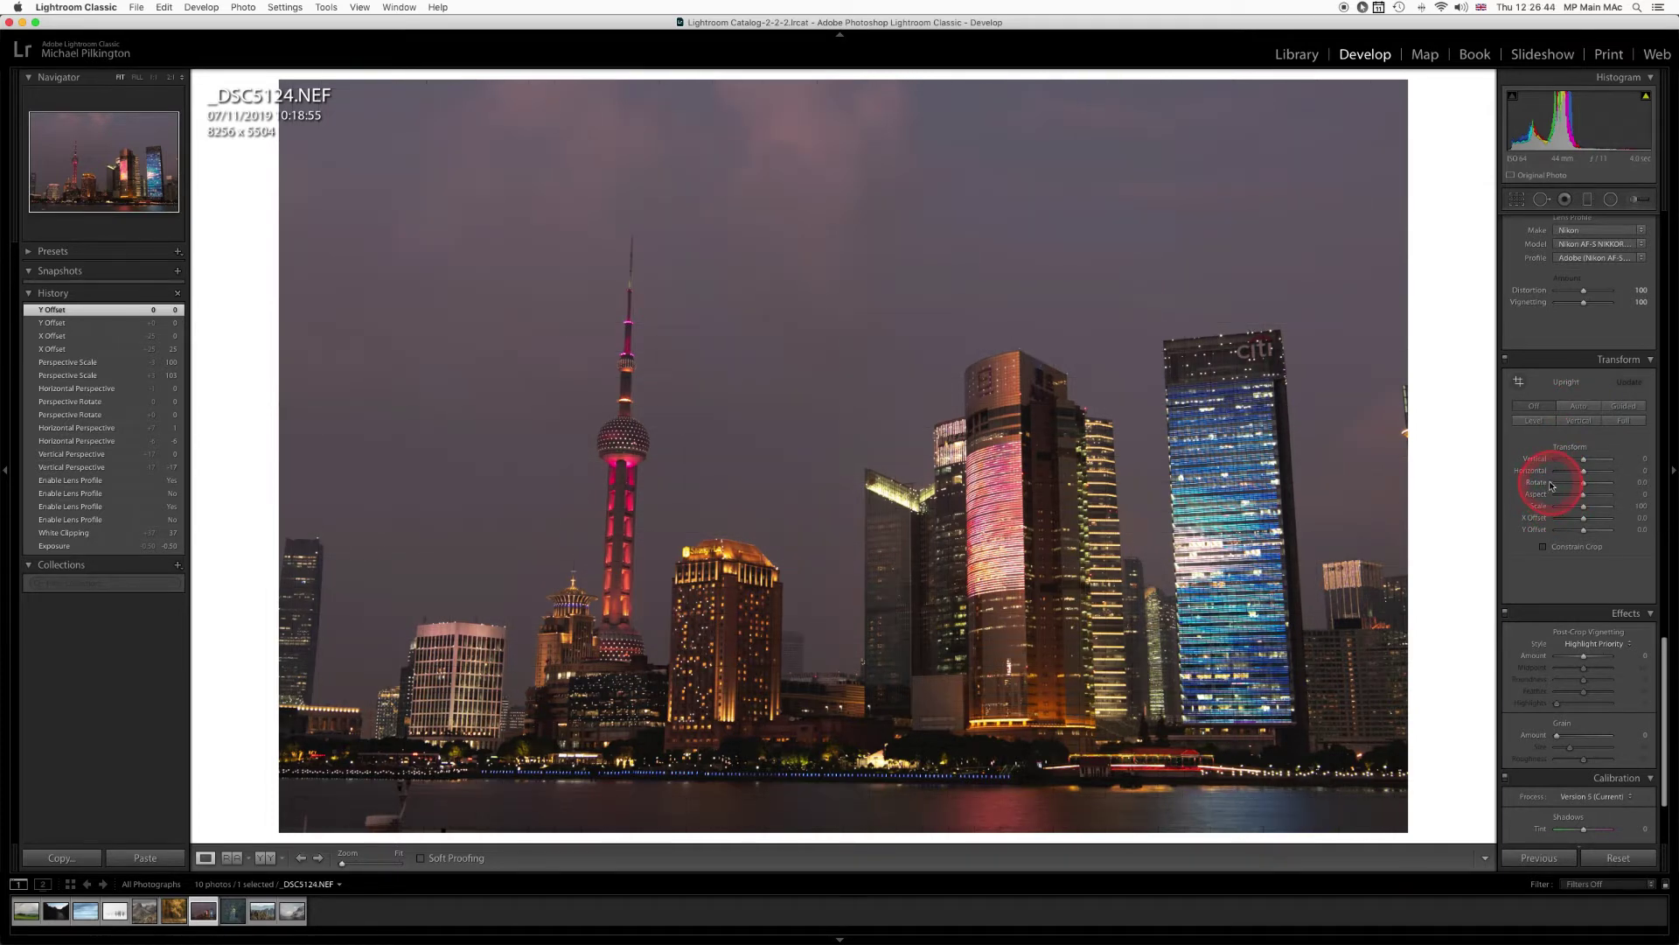
# Apply the Auto Upright correction, try a Vertical transform of +14, and reset Vertical to 0
pyautogui.click(1579, 411)
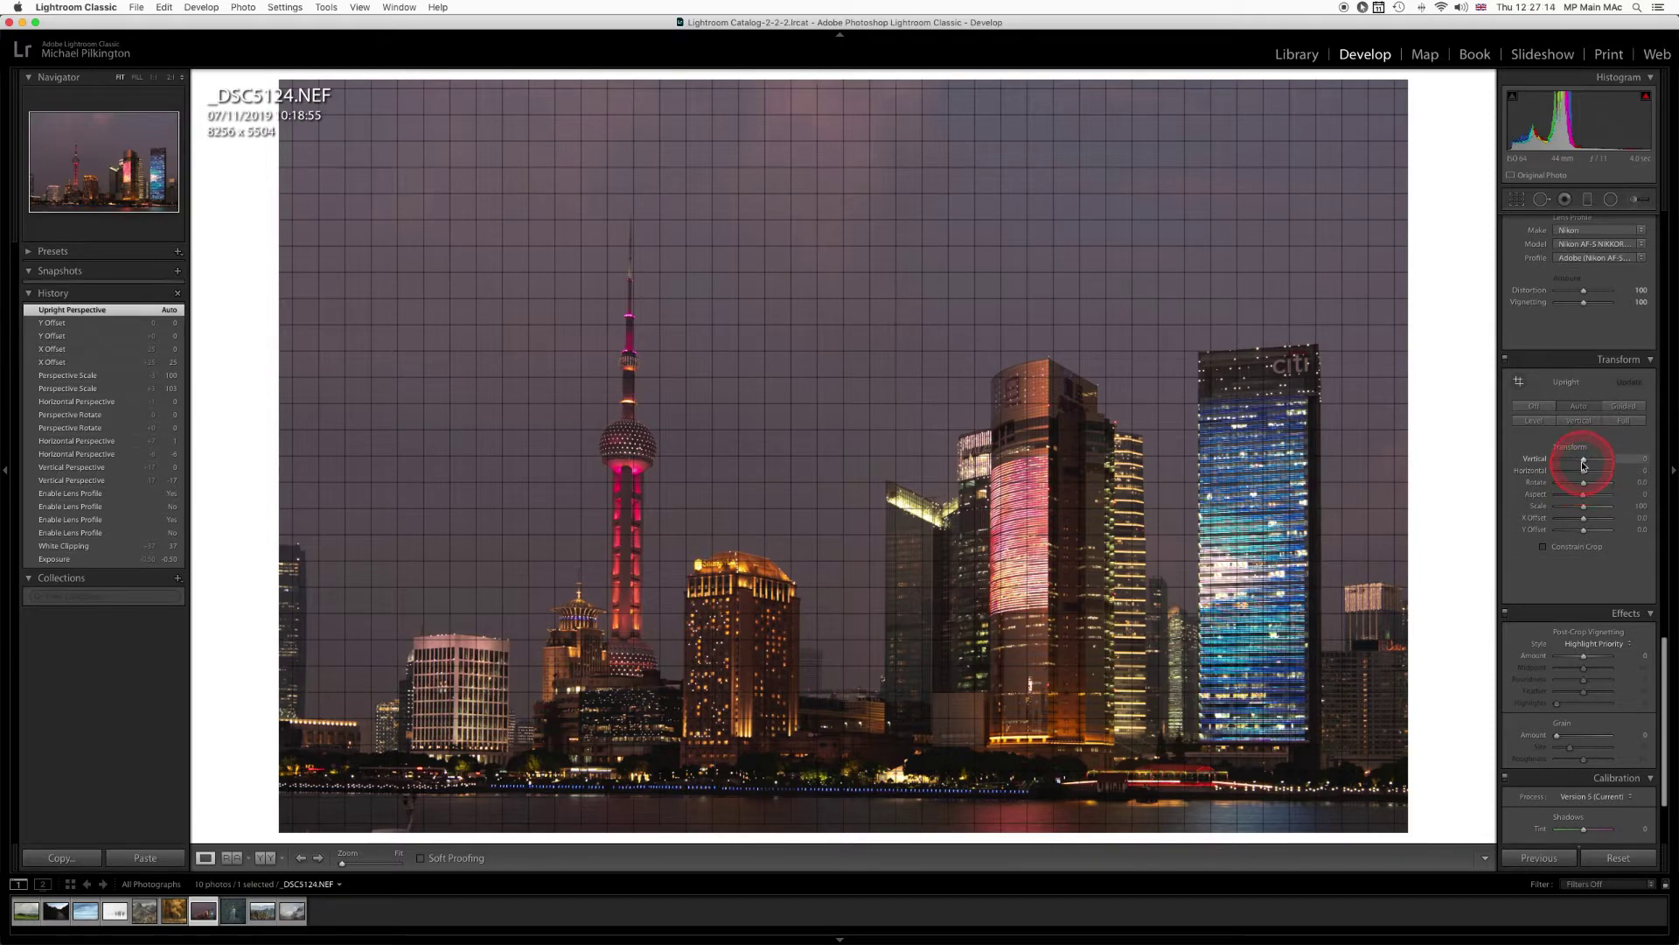
pyautogui.moveTo(1585, 464); pyautogui.dragTo(1587, 461)
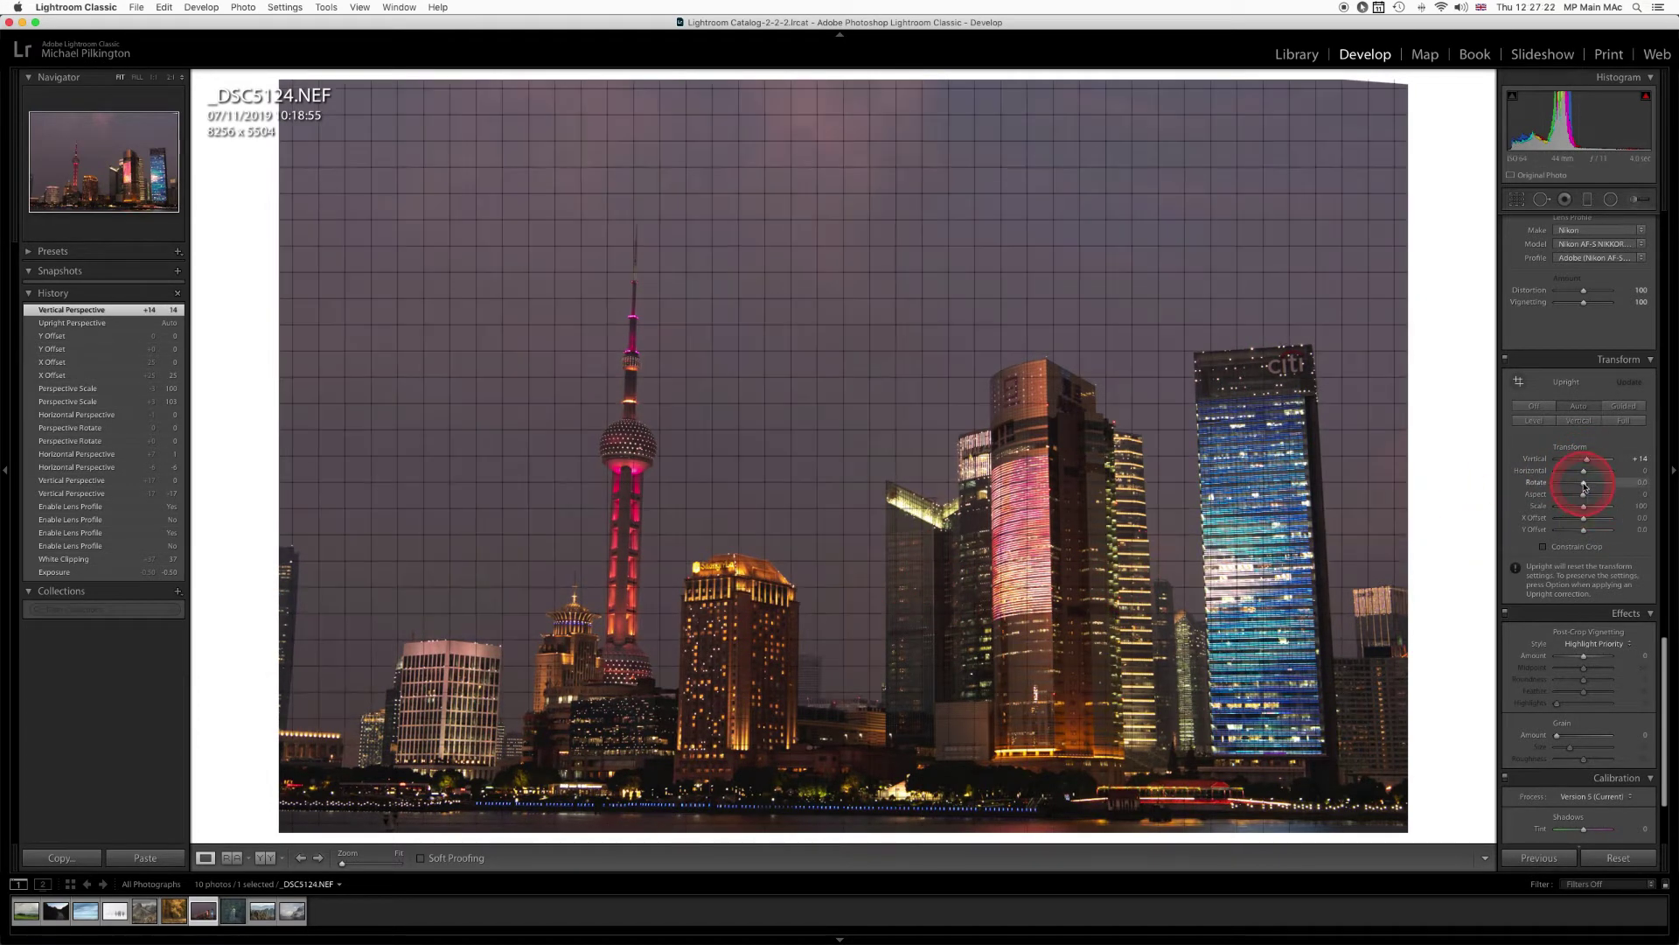
pyautogui.moveTo(1587, 466); pyautogui.dragTo(1587, 465)
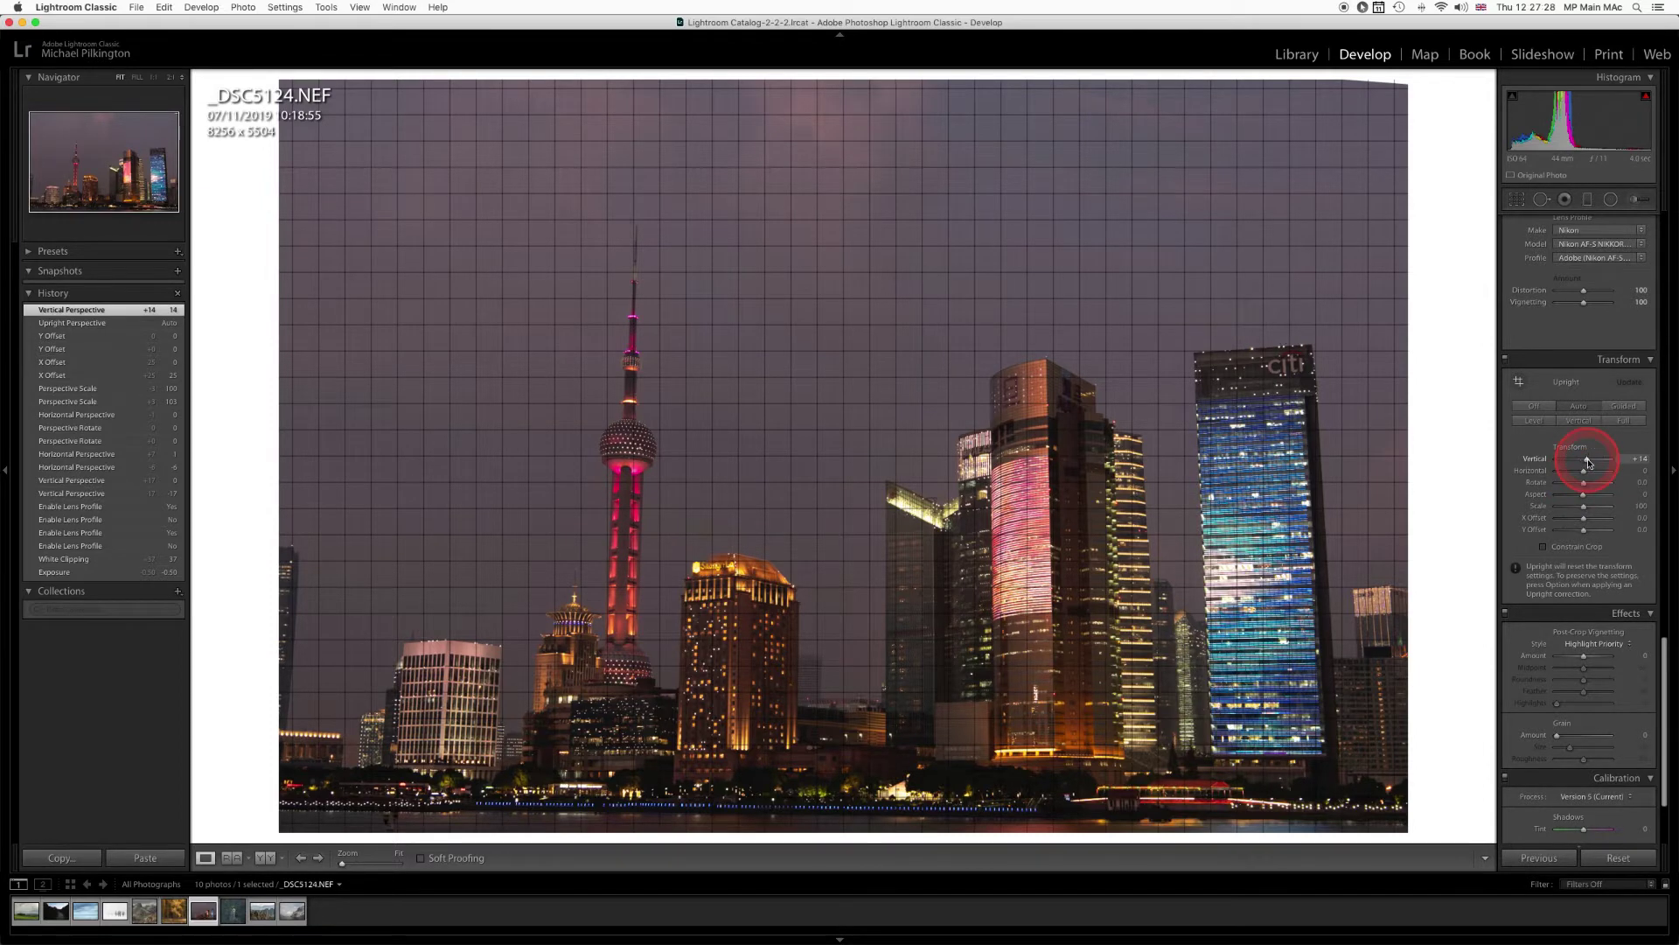
pyautogui.doubleClick(1588, 462)
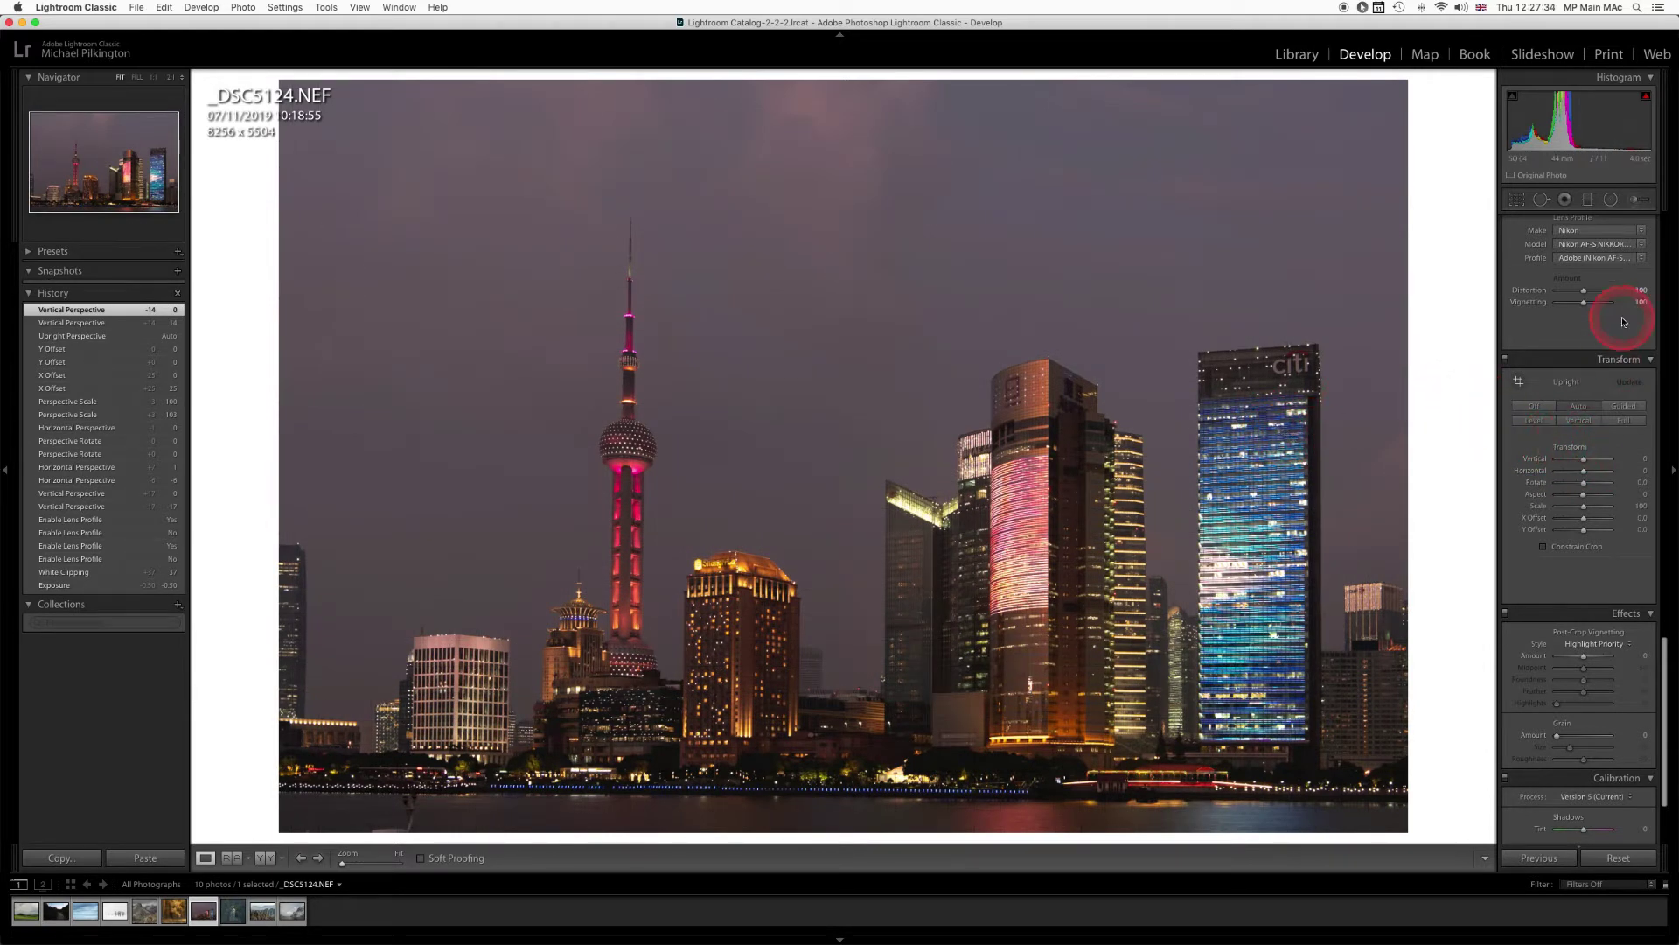
# Try the Level and Vertical Upright corrections, checking the buildings against the alignment grid
pyautogui.click(1533, 425)
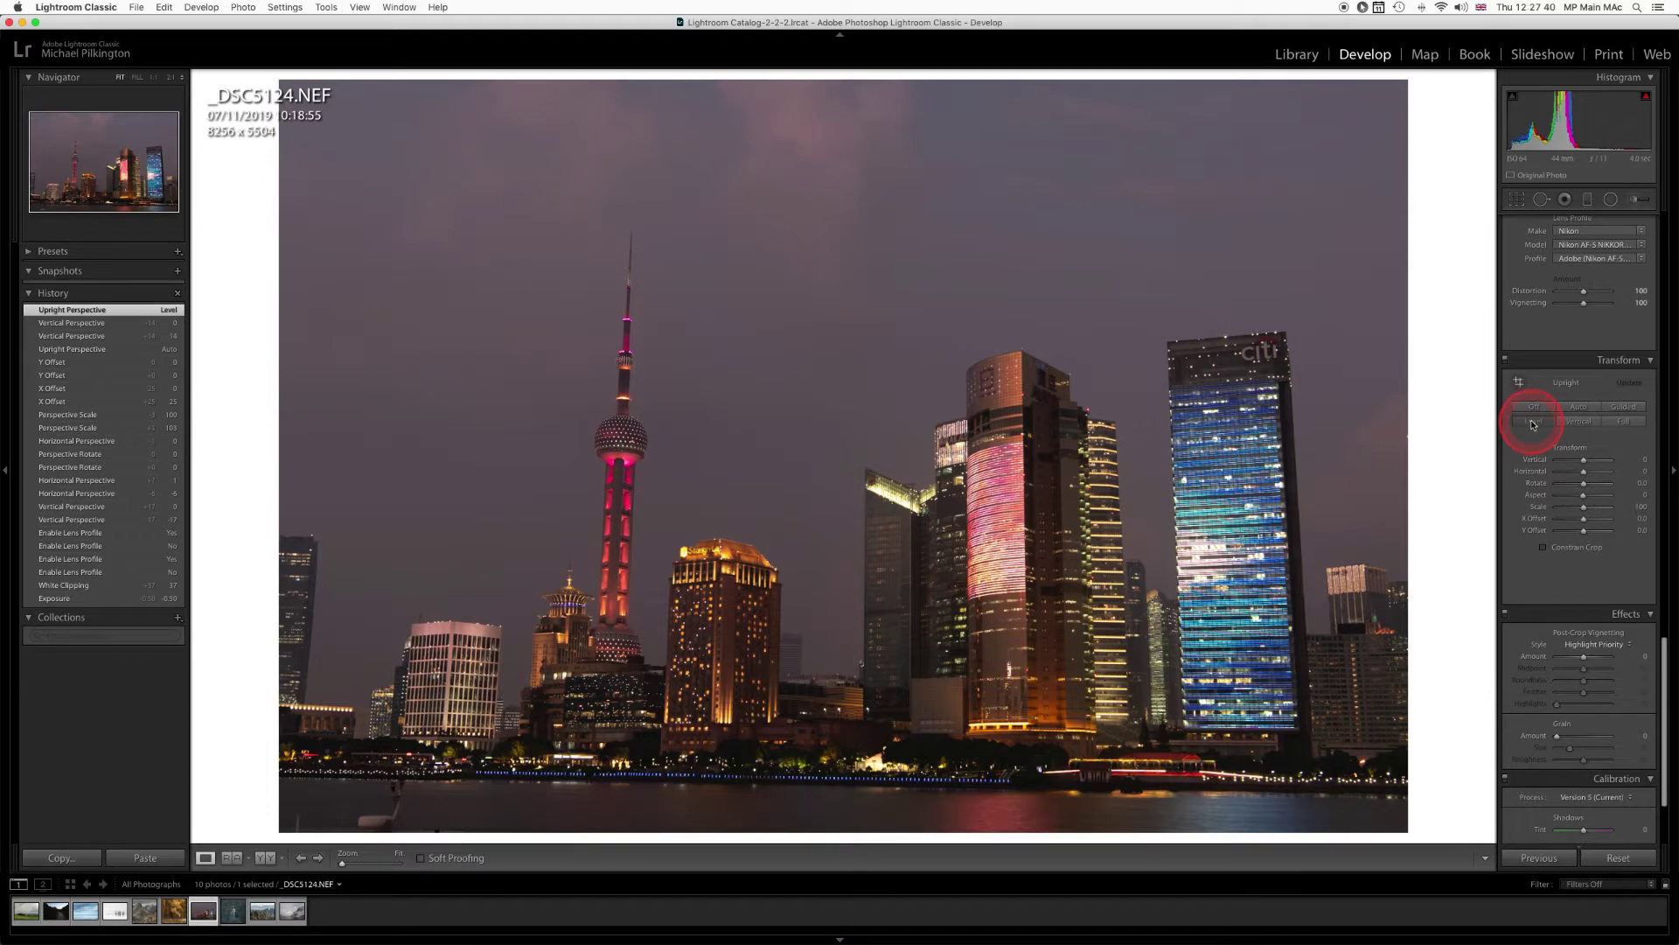
pyautogui.scroll(-1, 1532, 427)
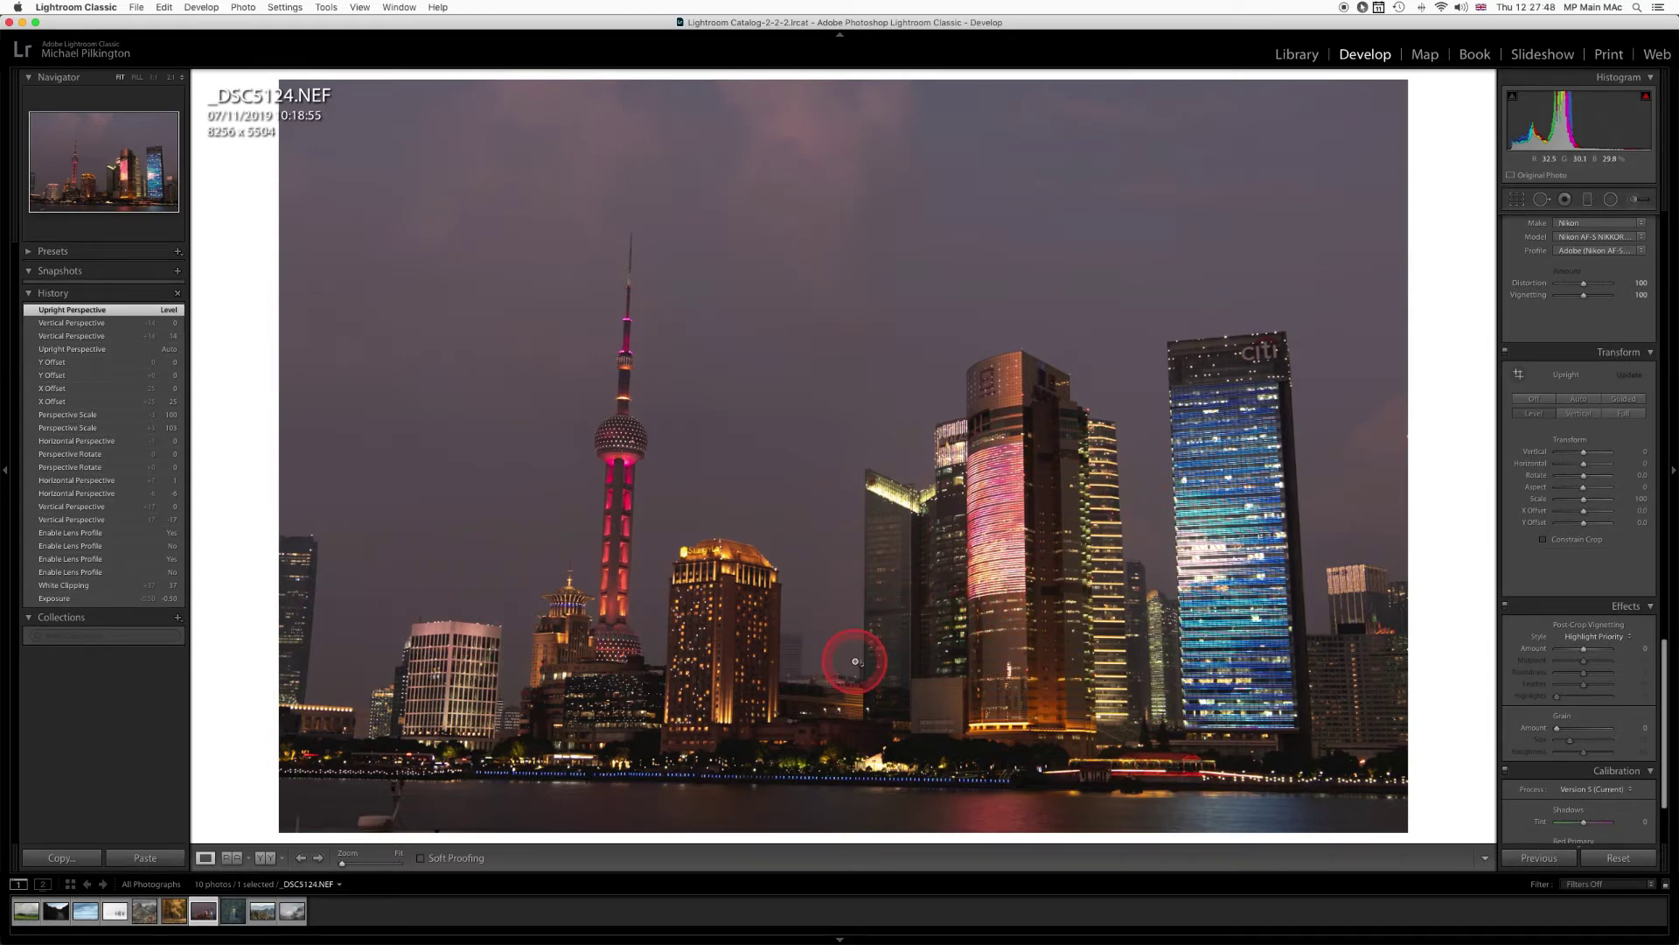
pyautogui.click(1578, 415)
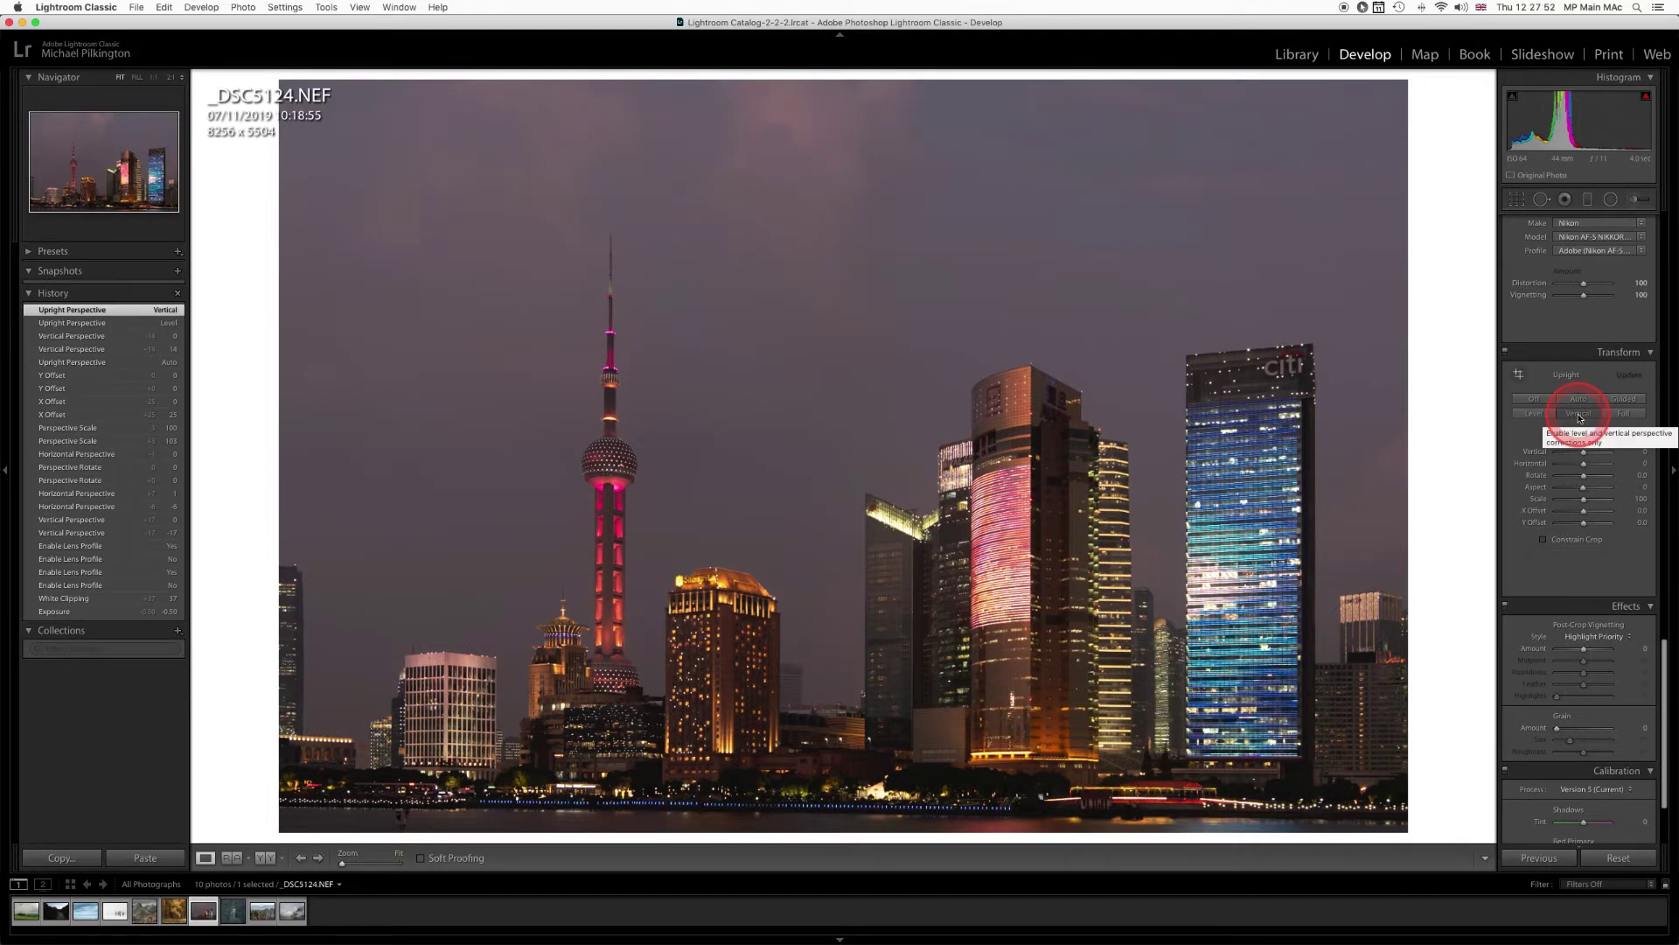
pyautogui.moveTo(1581, 478)
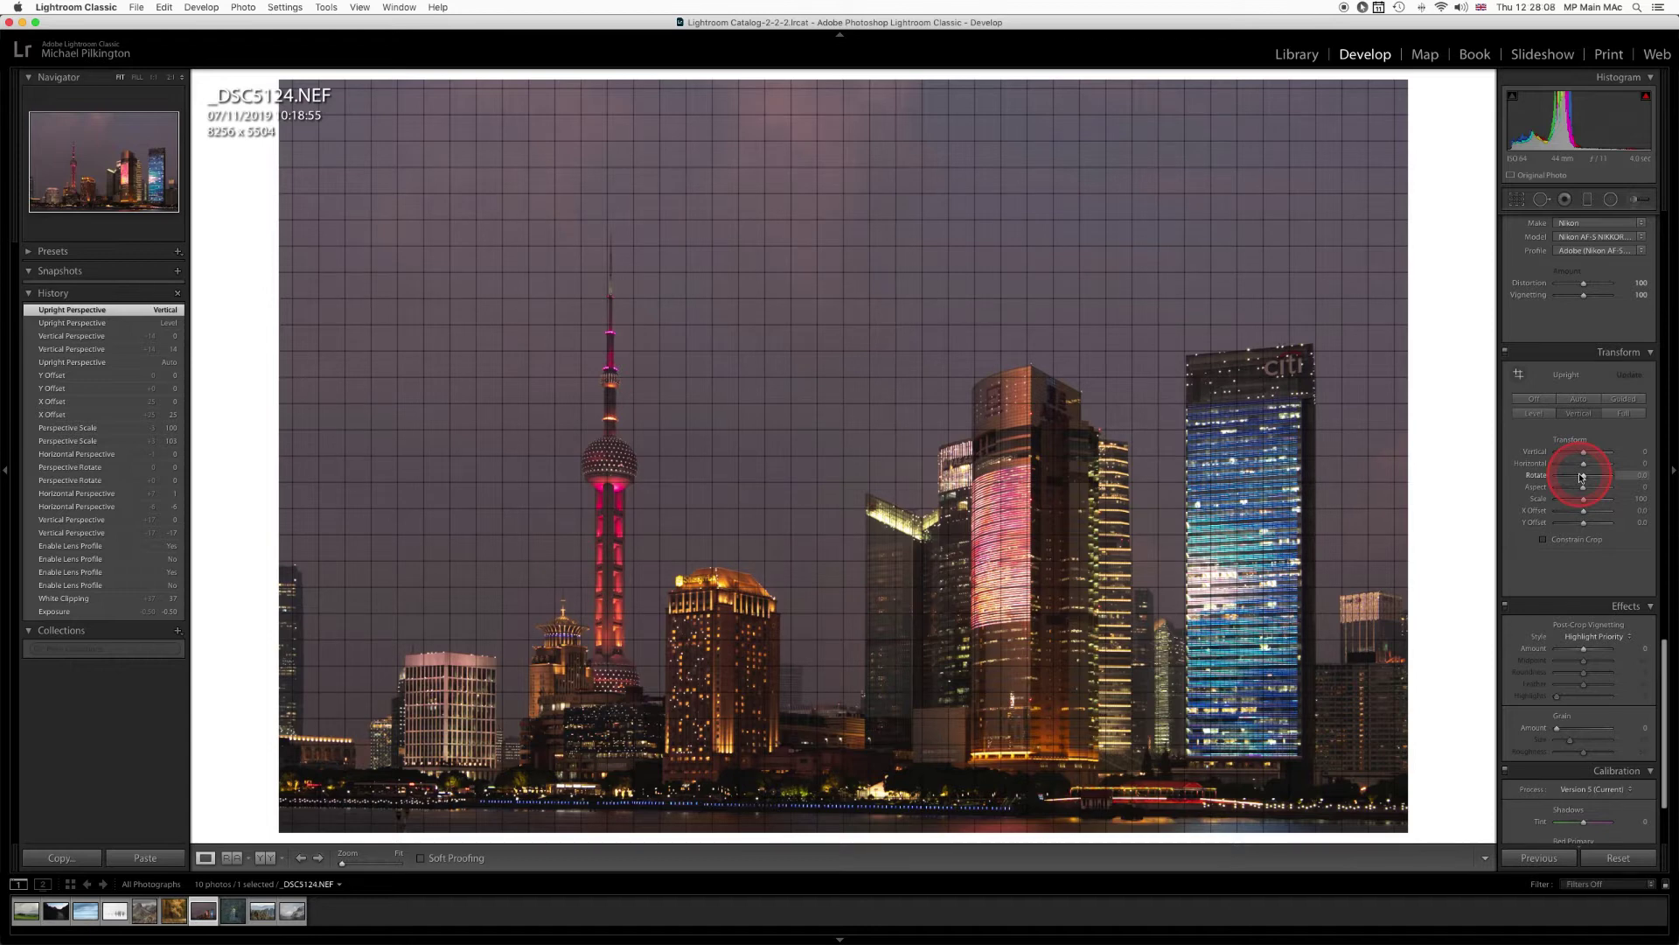
pyautogui.moveTo(1582, 477); pyautogui.dragTo(1576, 441)
pyautogui.click(1577, 415)
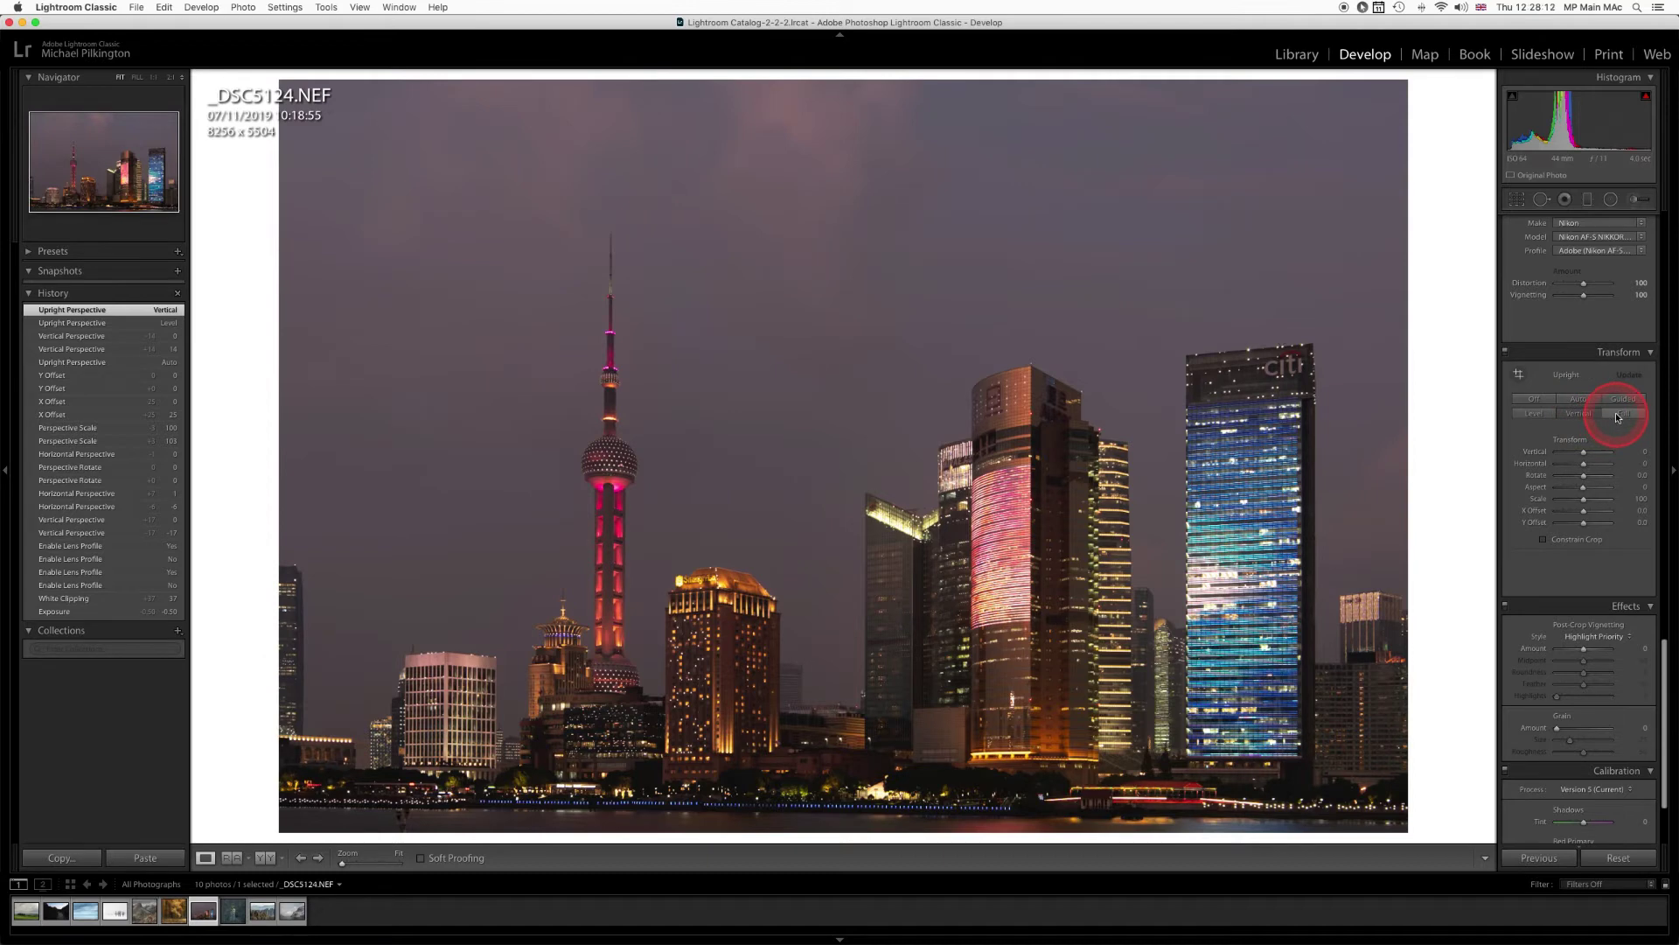
# Try the Full Upright correction, check the buildings against the grid, and switch Upright off
pyautogui.click(1618, 417)
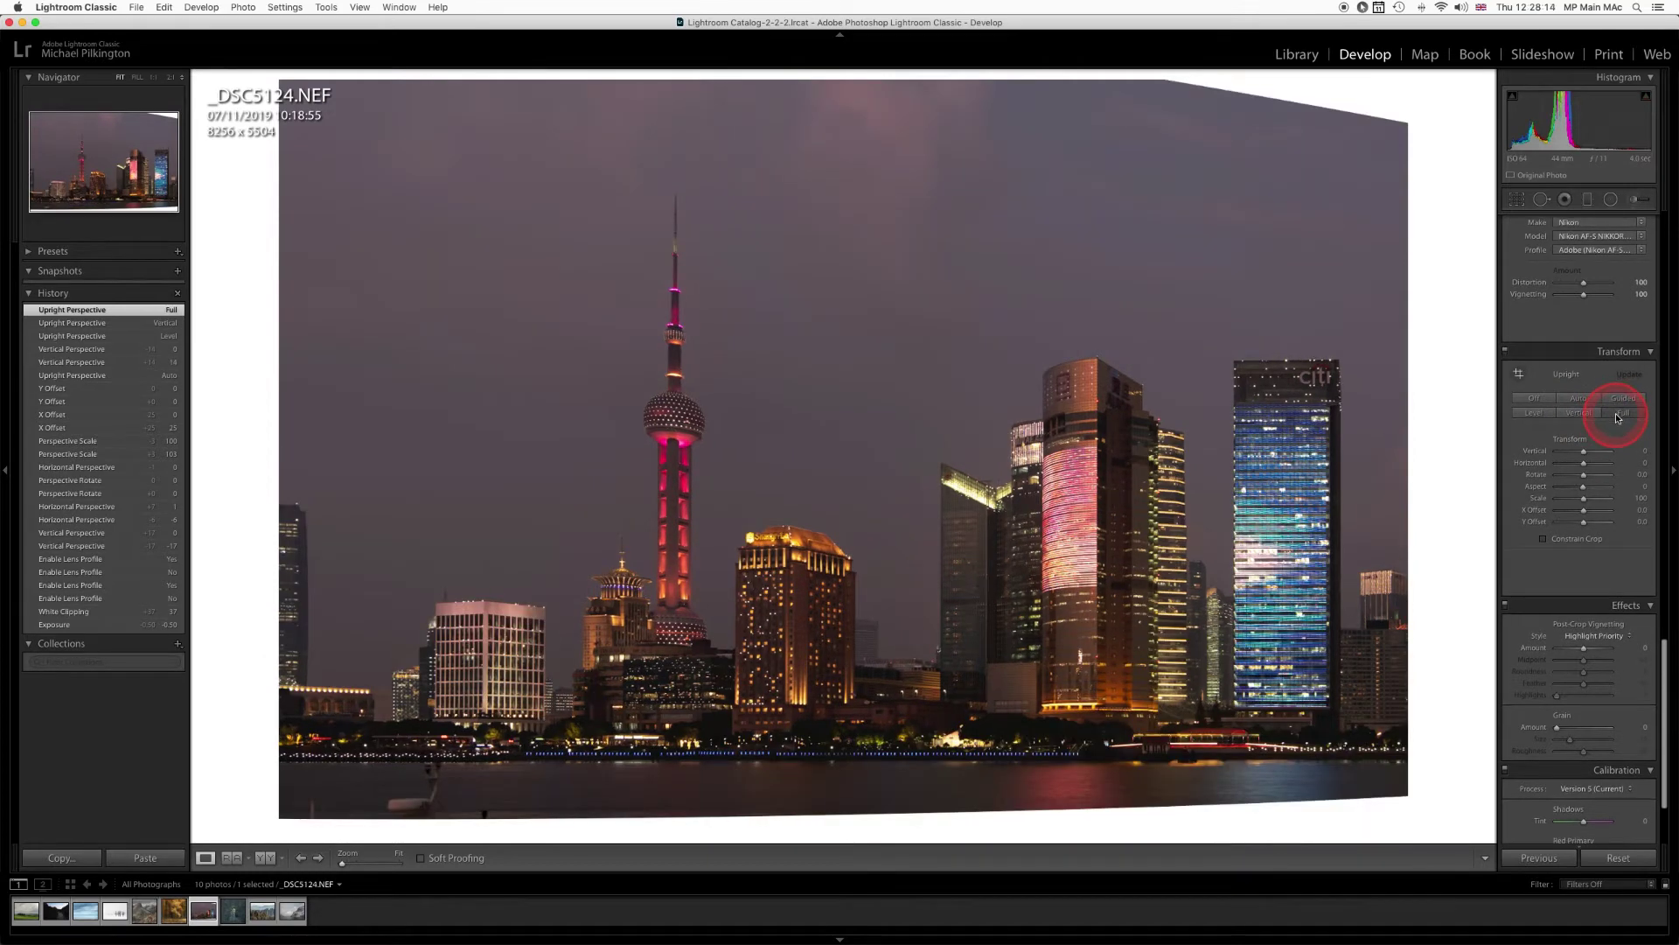
pyautogui.moveTo(1583, 486)
pyautogui.mouseDown()
pyautogui.moveTo(1554, 491)
pyautogui.moveTo(1581, 488)
pyautogui.moveTo(1573, 476)
pyautogui.mouseUp()
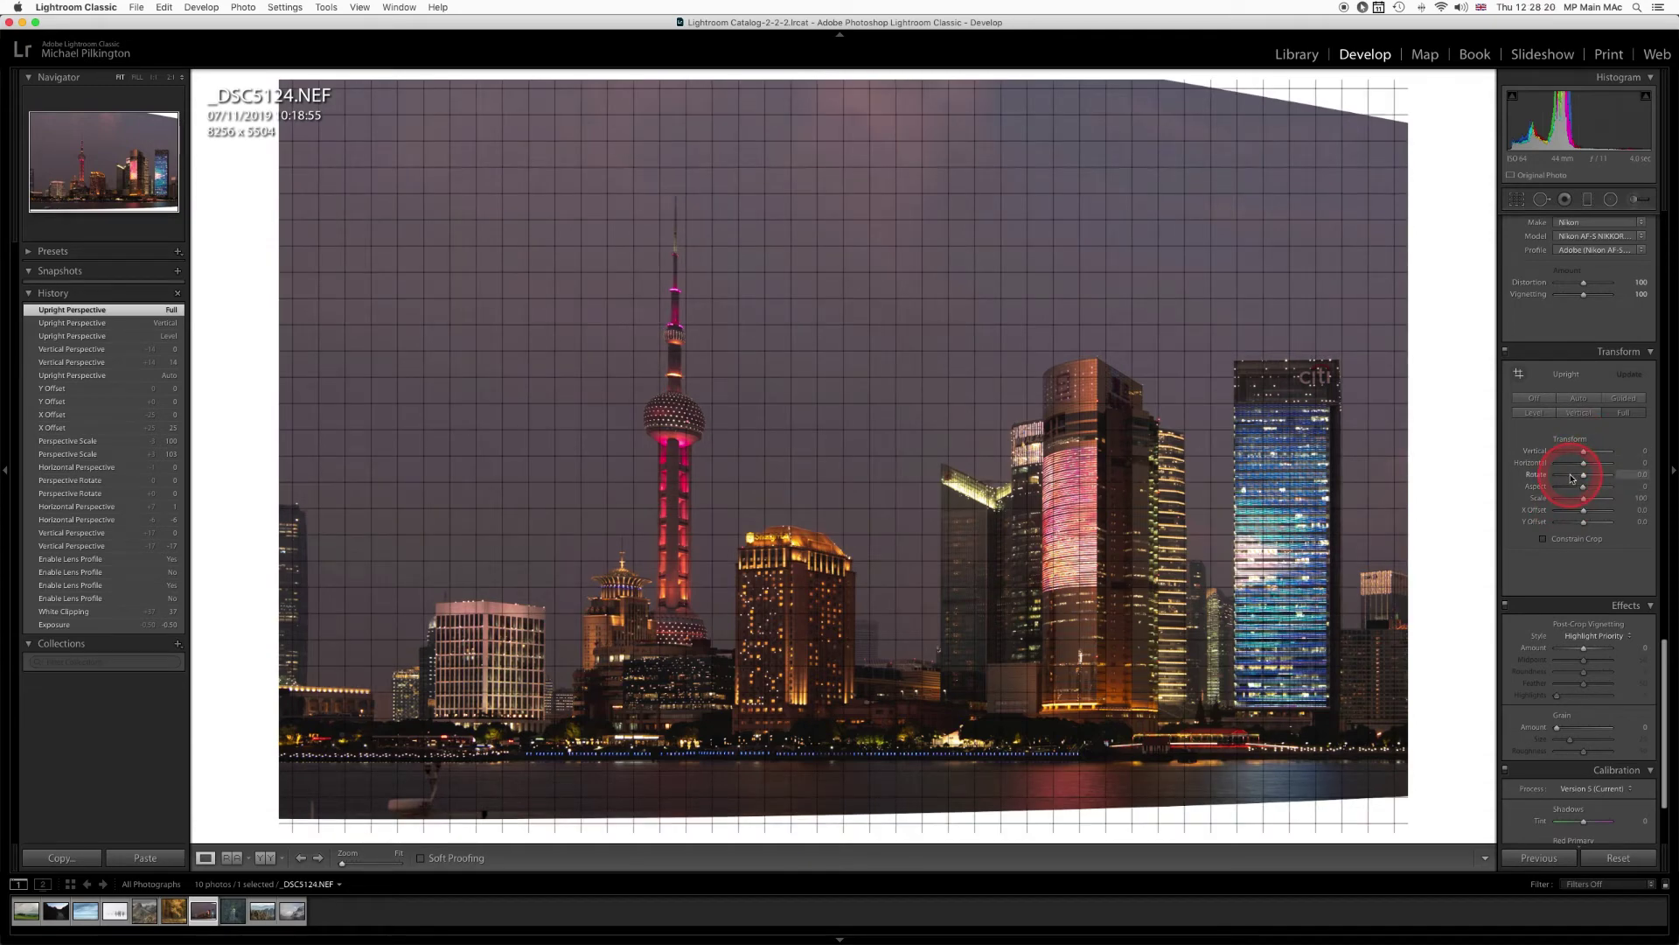
pyautogui.moveTo(1572, 478); pyautogui.dragTo(1573, 477)
pyautogui.click(1535, 399)
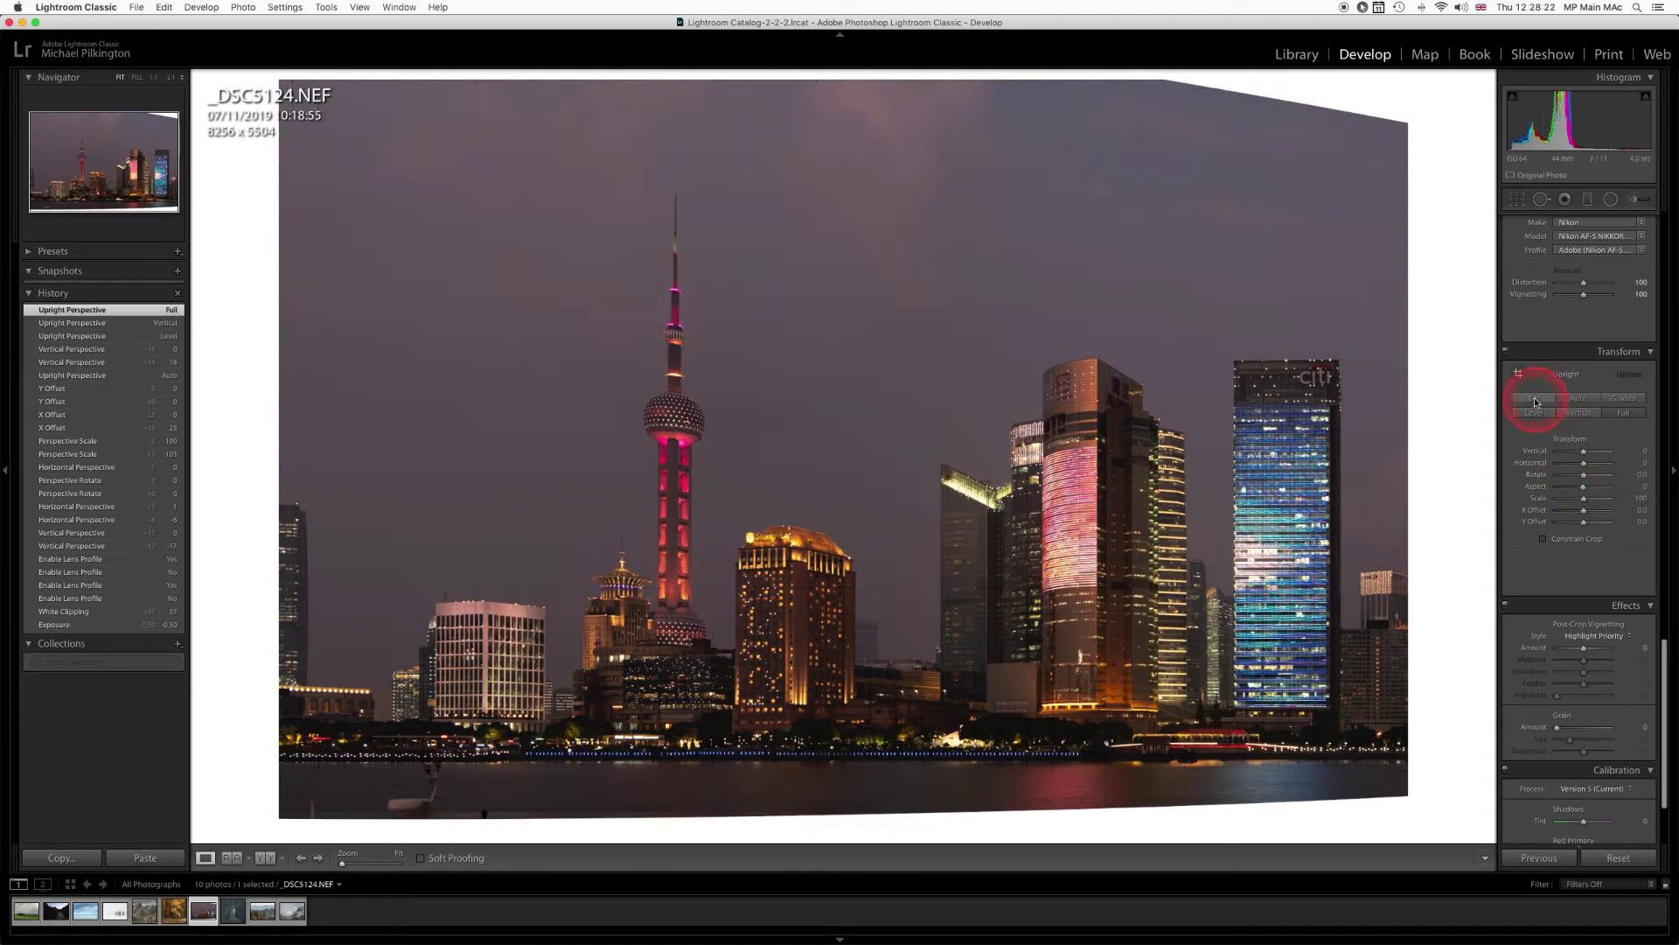
# Apply Full Upright and fill the blank corners by setting X Offset to -1.6 and Scale to 110
pyautogui.click(1625, 413)
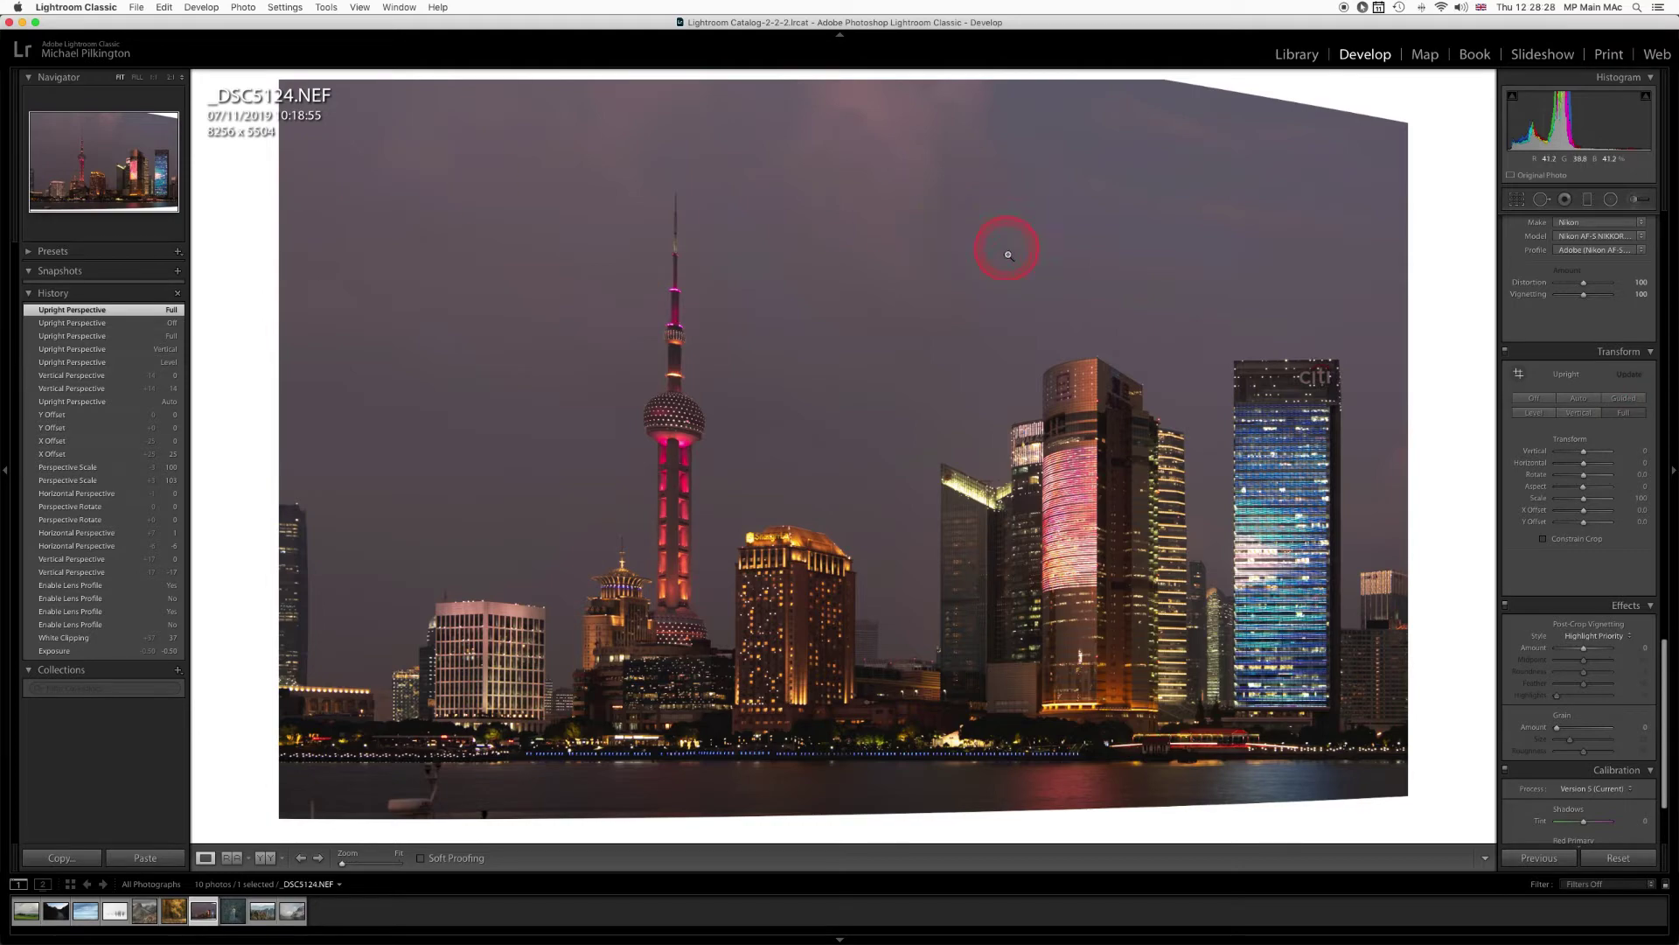
pyautogui.click(1581, 510)
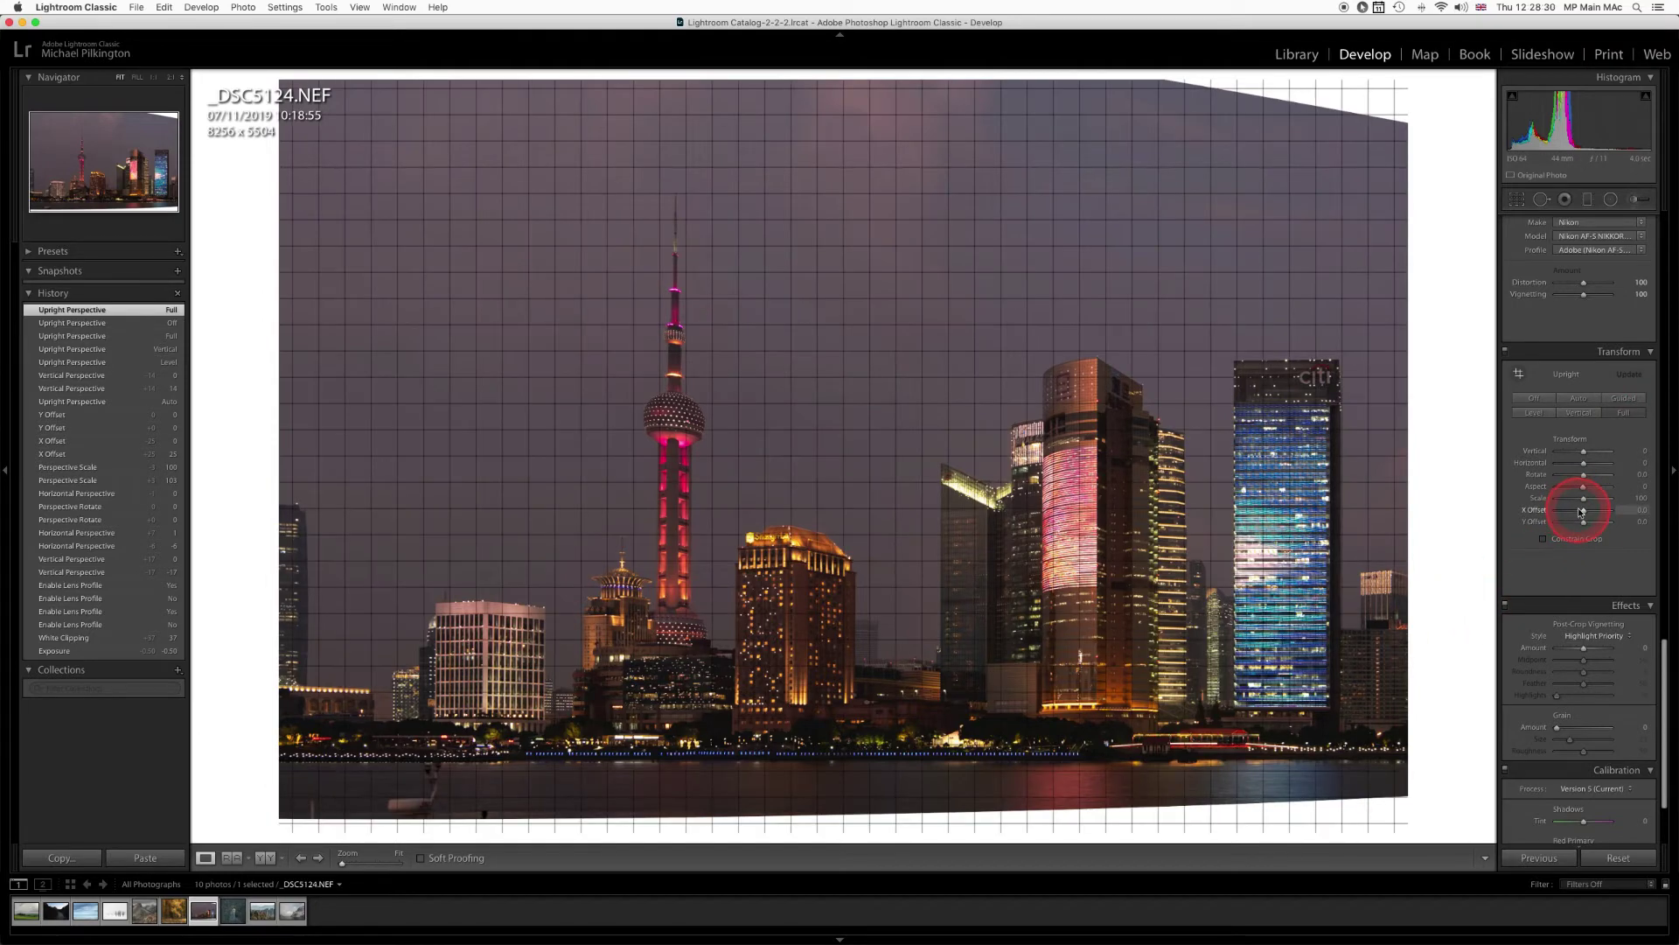
pyautogui.moveTo(1583, 516); pyautogui.dragTo(1589, 501)
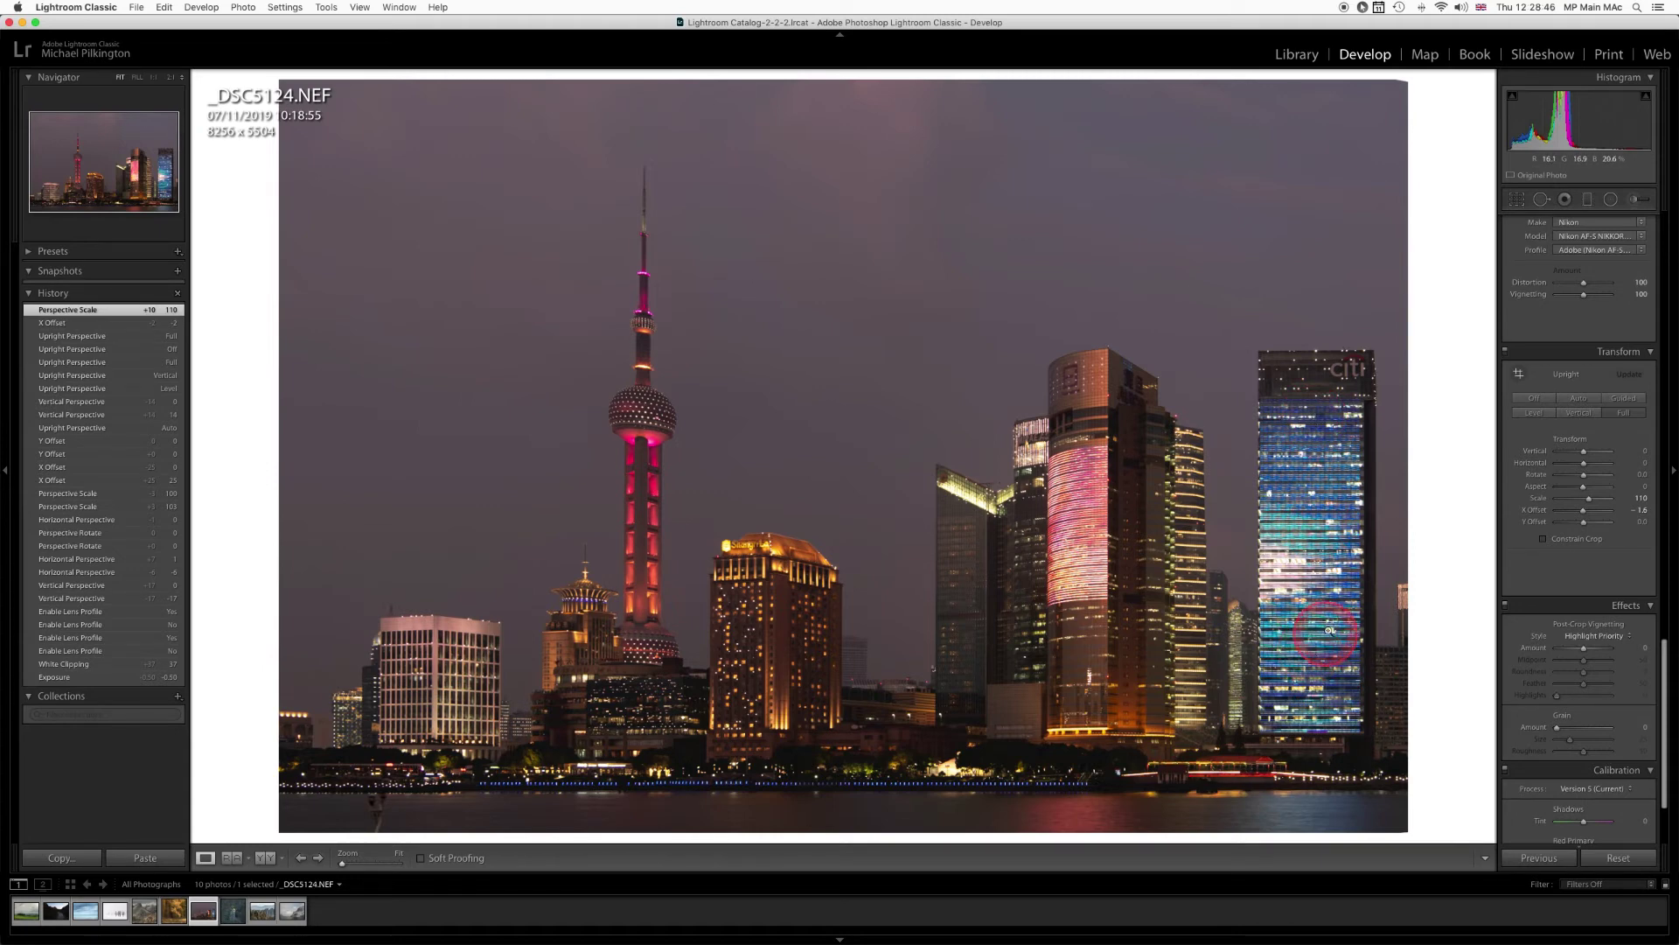
# Alternate Upright between Off and Full to compare the building perspective, ending with Upright off
pyautogui.click(1534, 398)
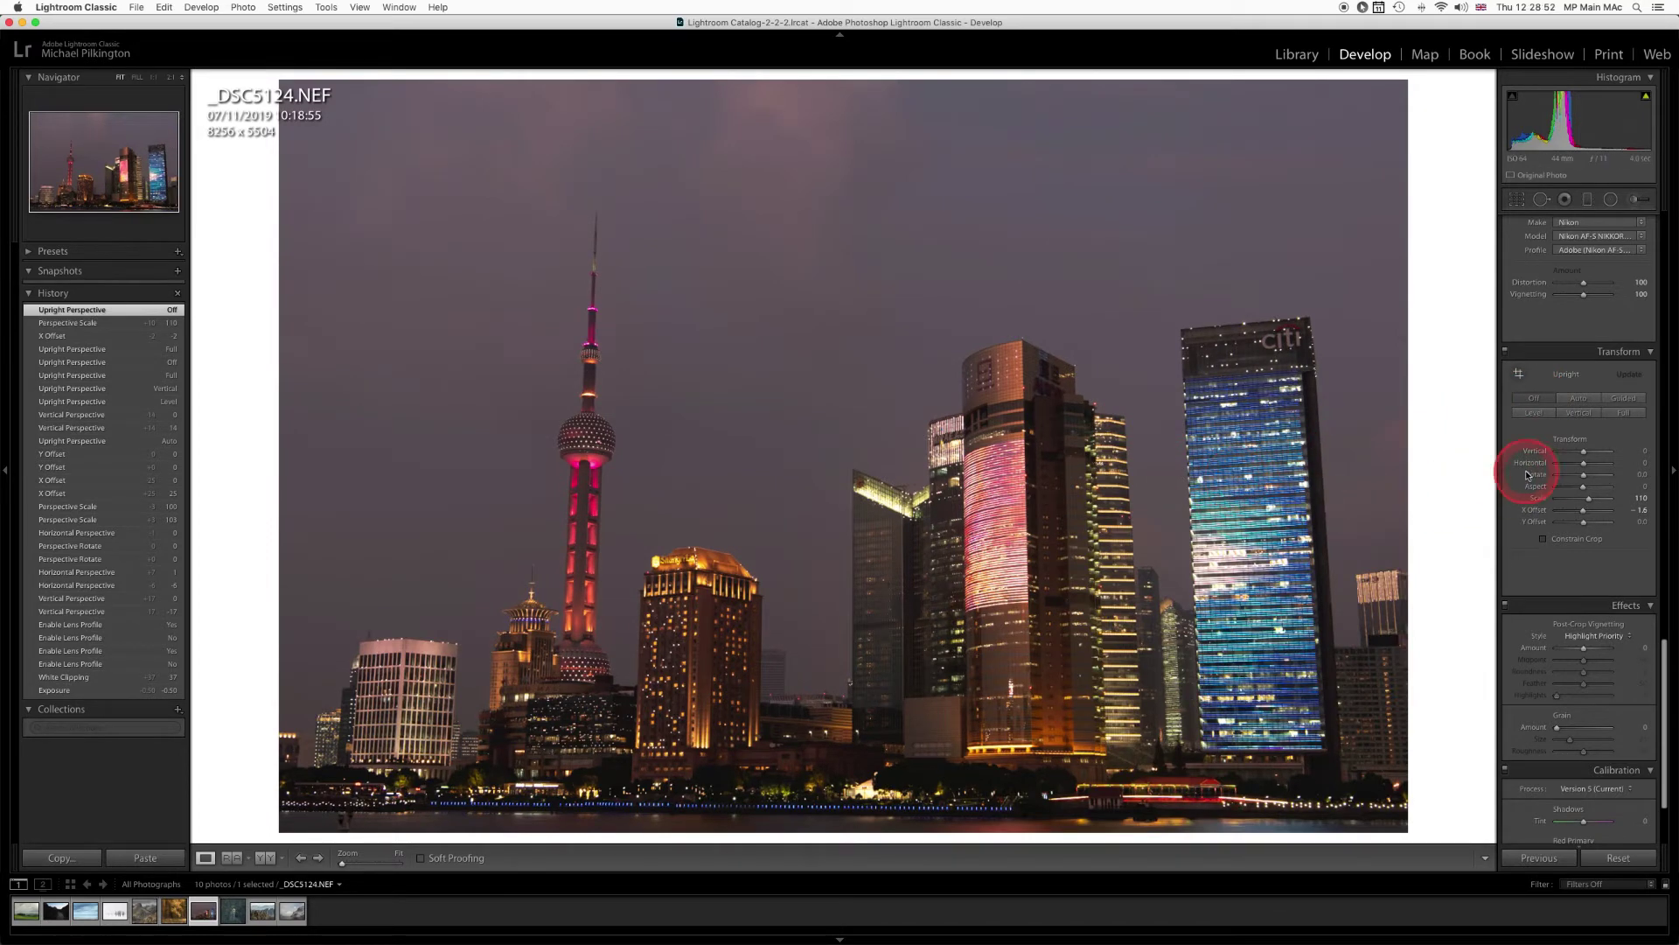
pyautogui.click(1624, 413)
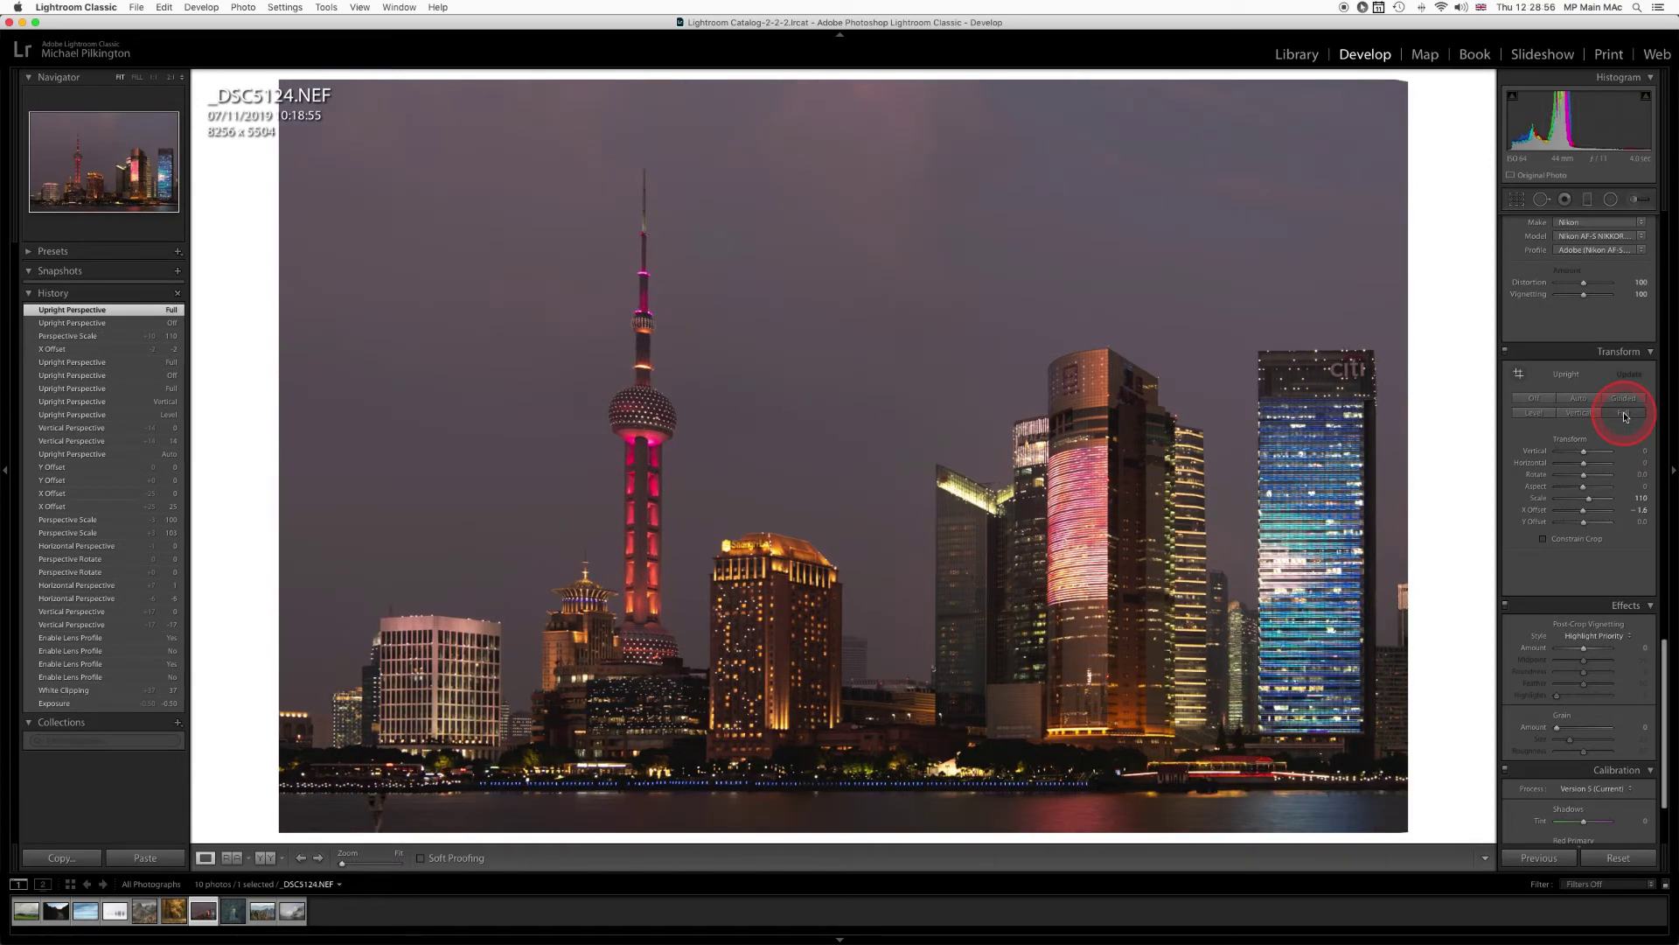
pyautogui.click(1532, 402)
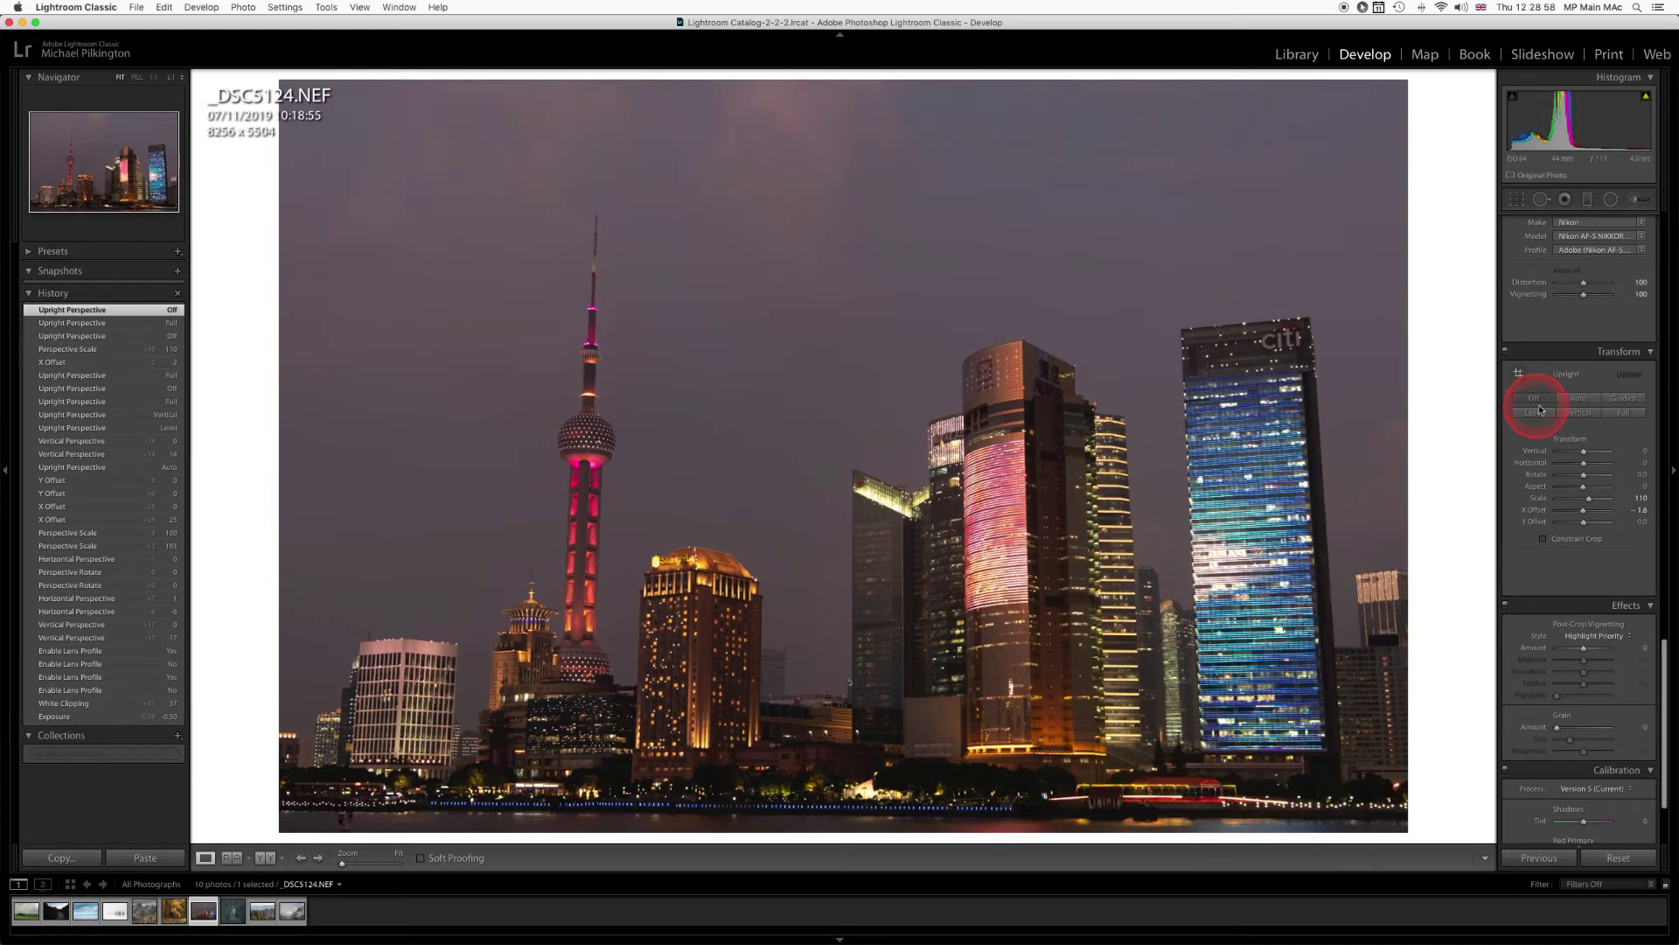
pyautogui.click(1624, 411)
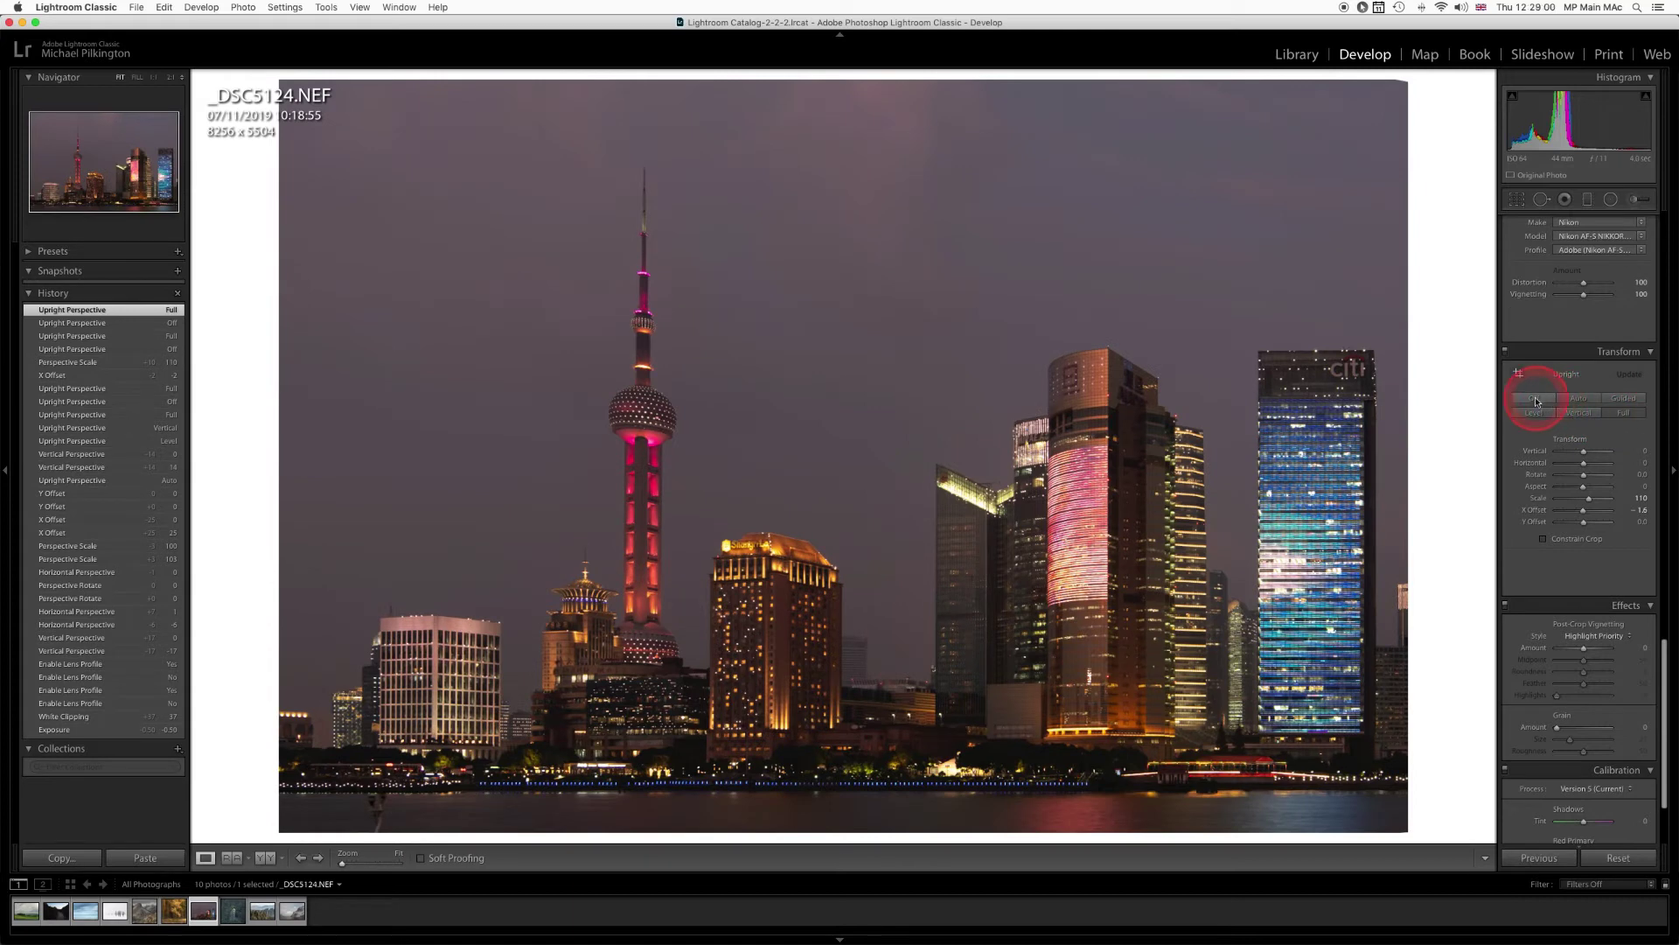
pyautogui.click(1535, 400)
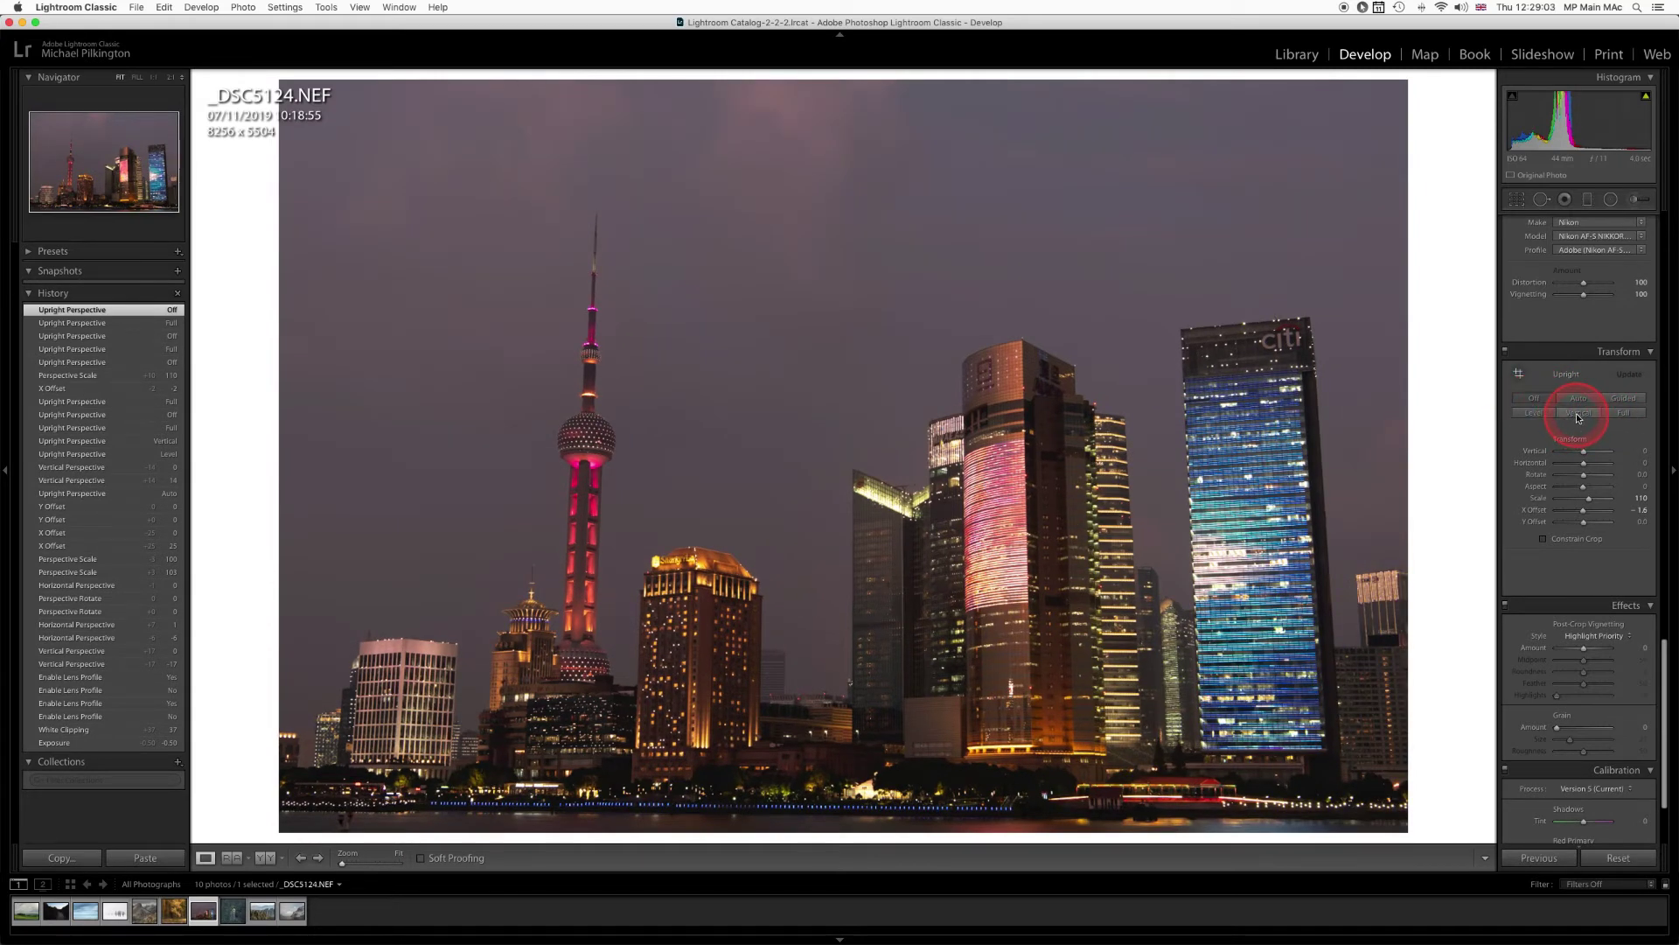
# Try Guided Upright with a vertical guide on the slant-roofed building's edge and a horizontal guide along the waterfront, and turn Upright off
pyautogui.click(1621, 400)
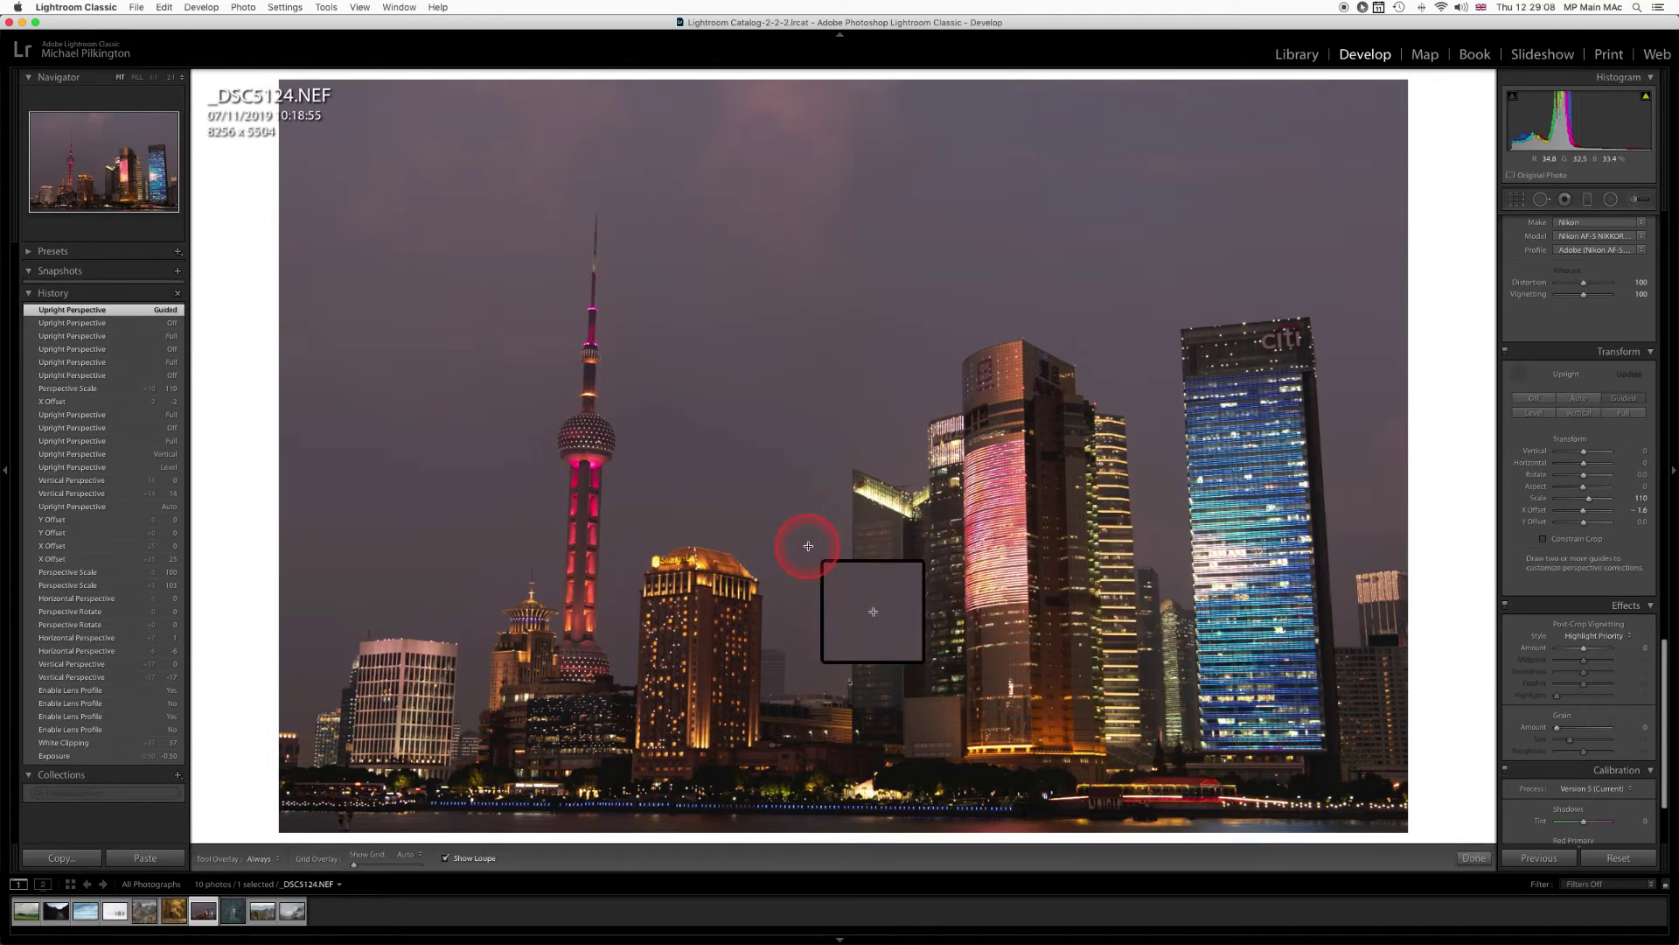
pyautogui.moveTo(852, 490); pyautogui.dragTo(853, 556)
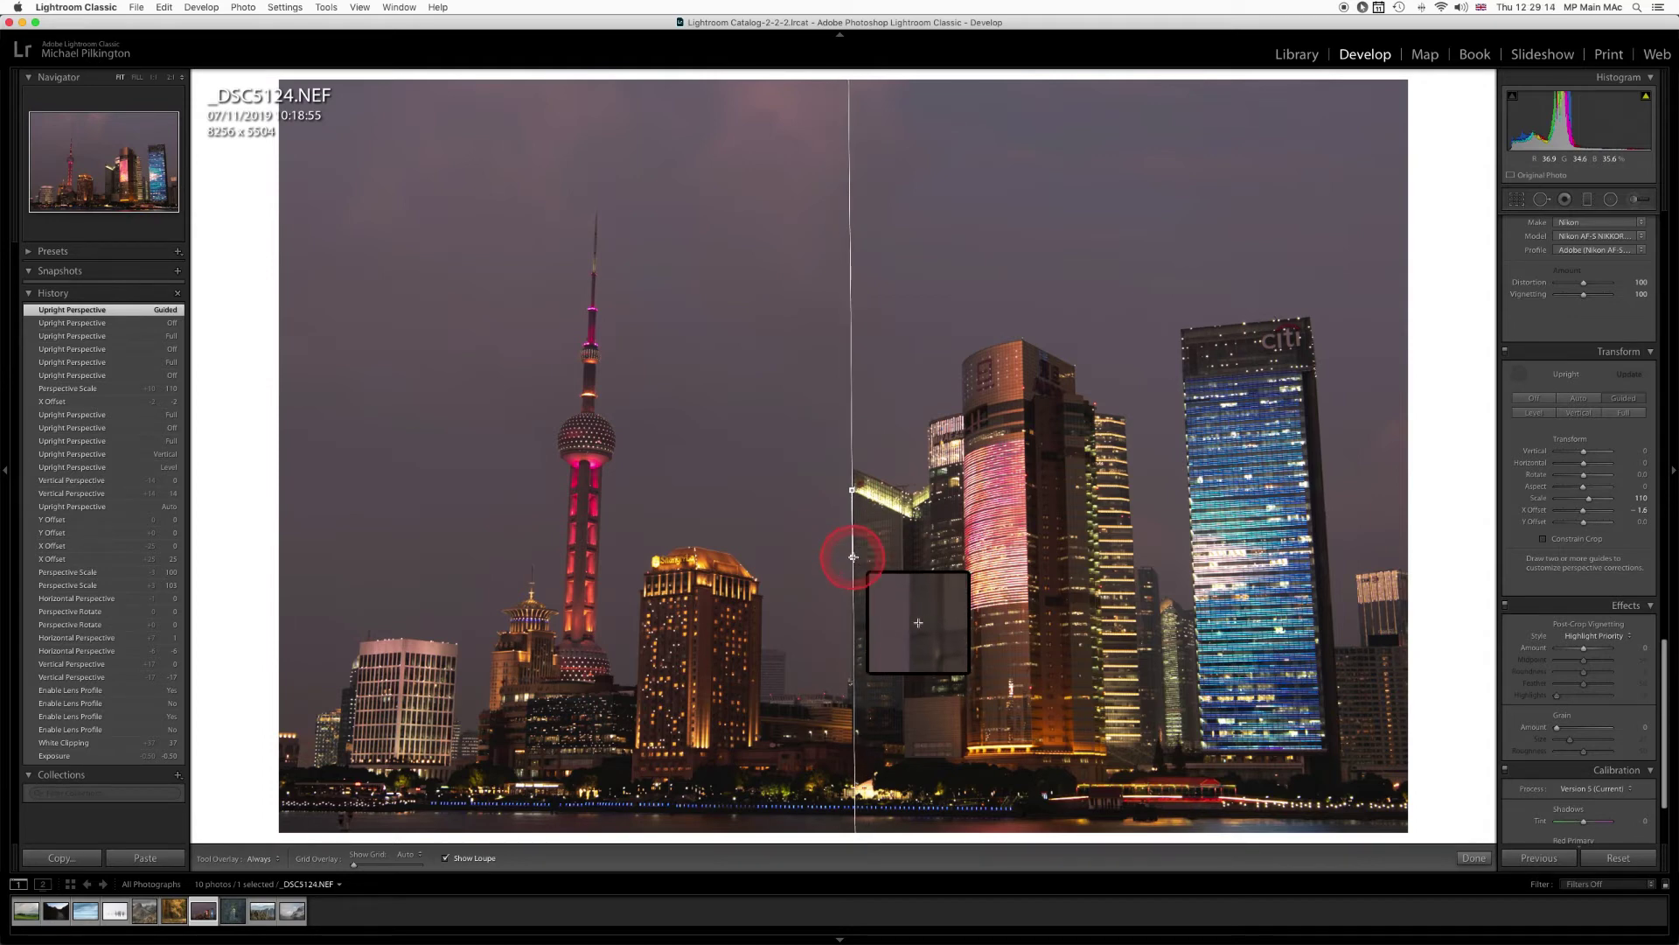
pyautogui.moveTo(619, 806); pyautogui.dragTo(869, 808)
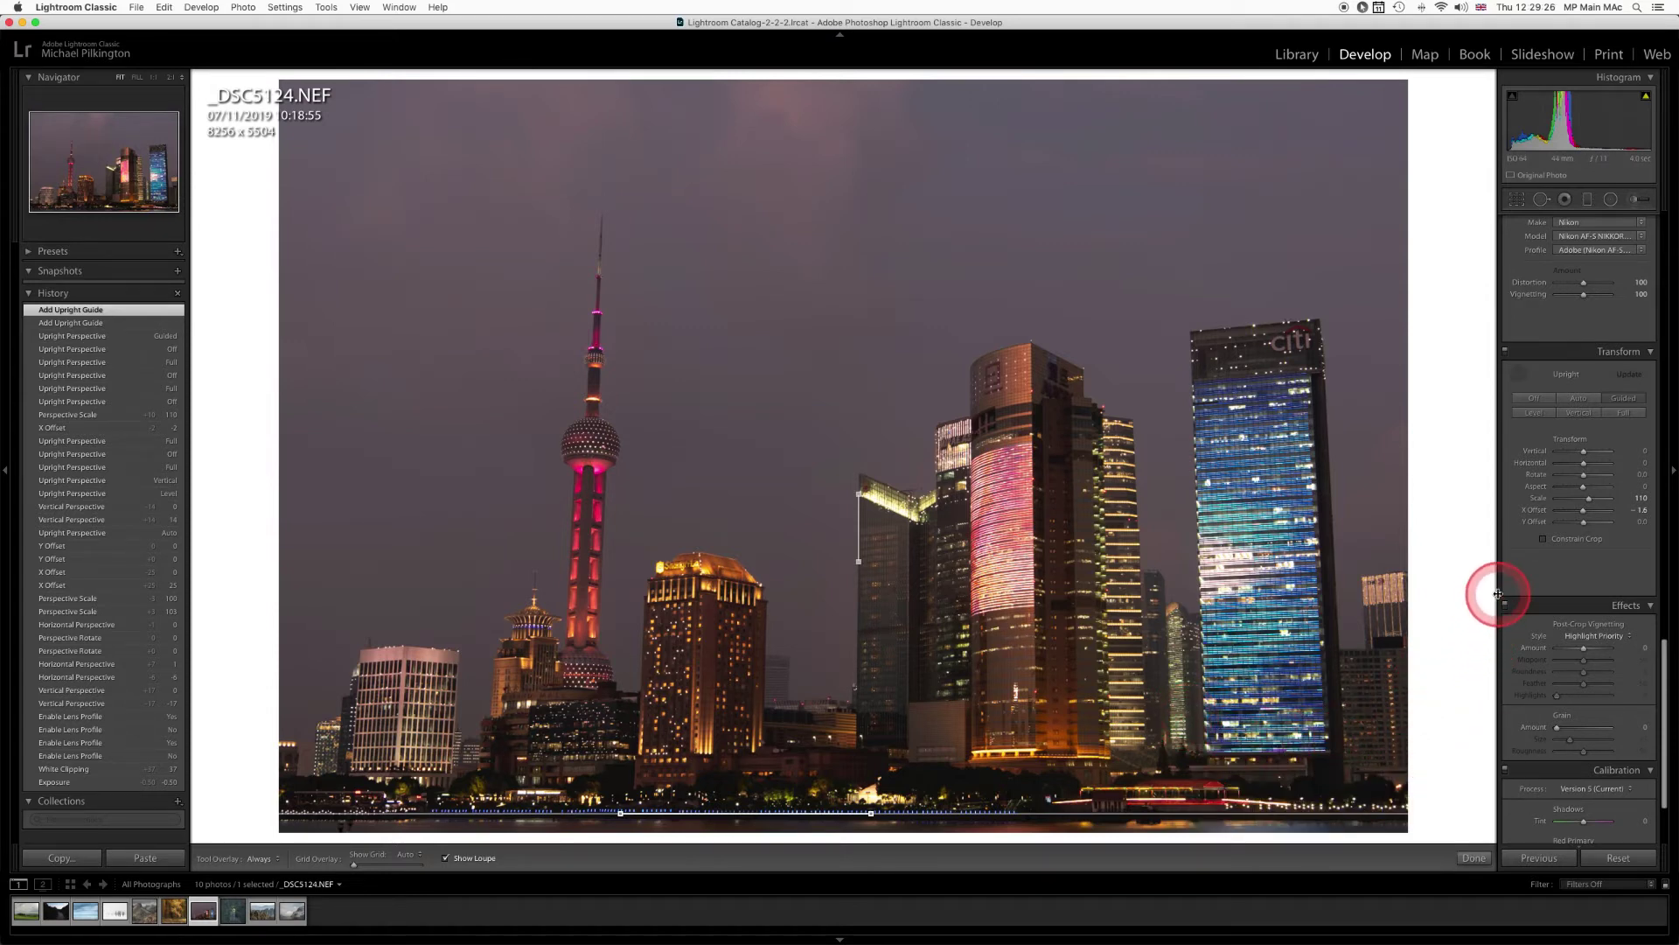
pyautogui.click(1538, 399)
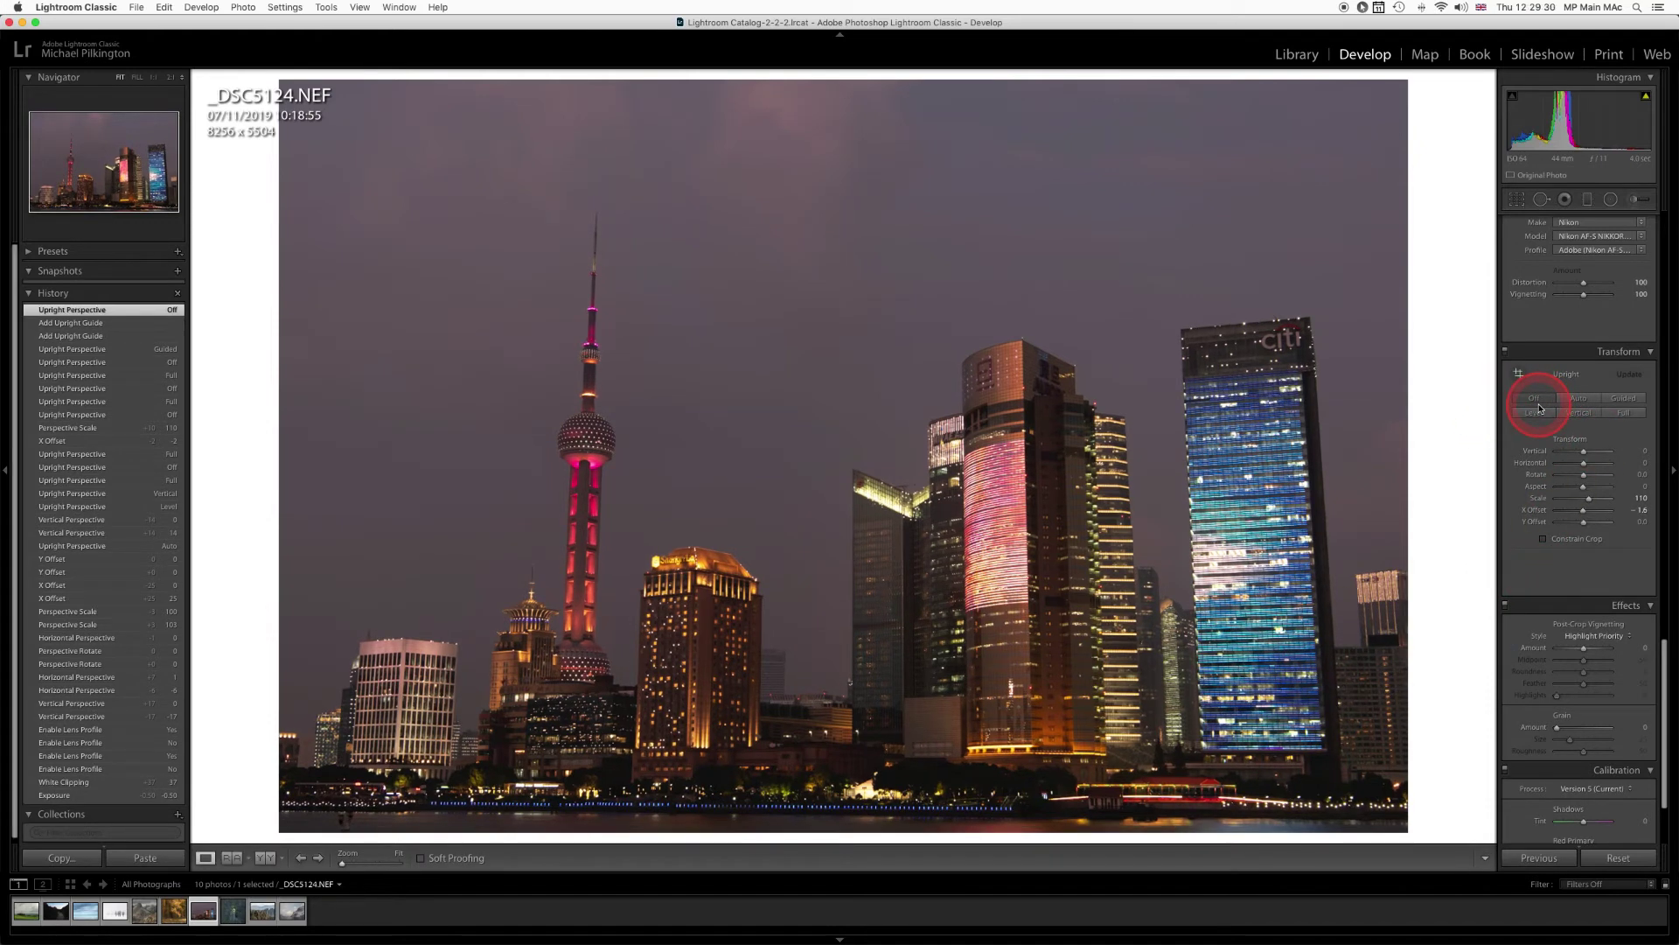
# Apply Vertical Upright and reset the Transform Scale to 100 and X Offset to 0
pyautogui.click(1625, 415)
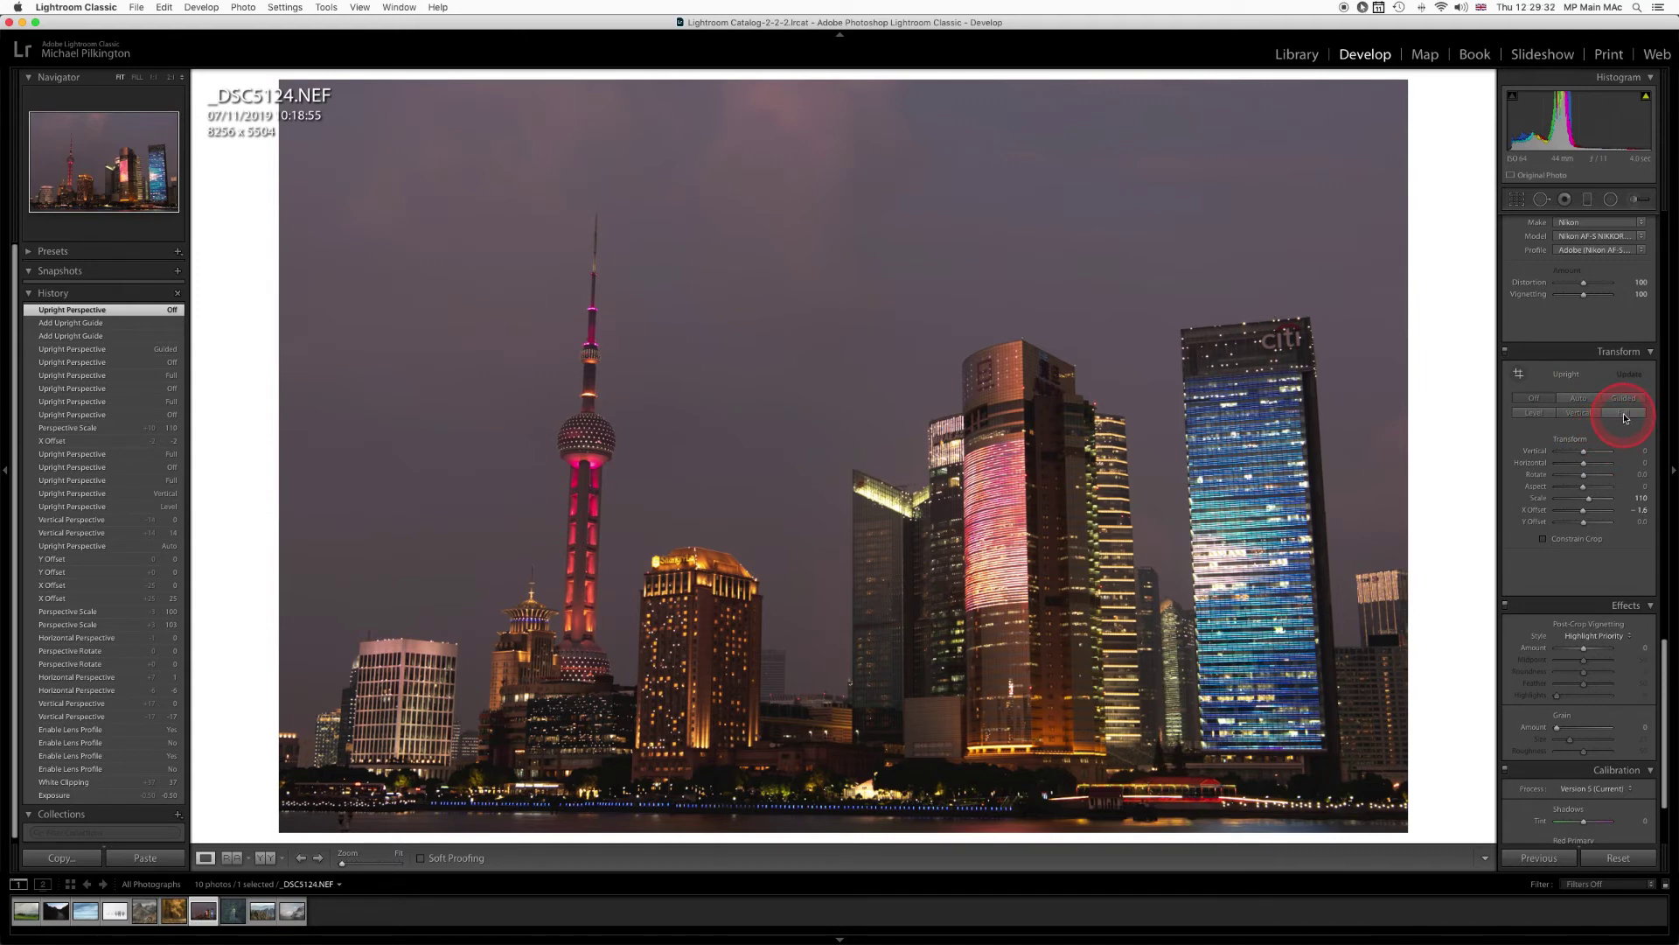
pyautogui.click(1579, 414)
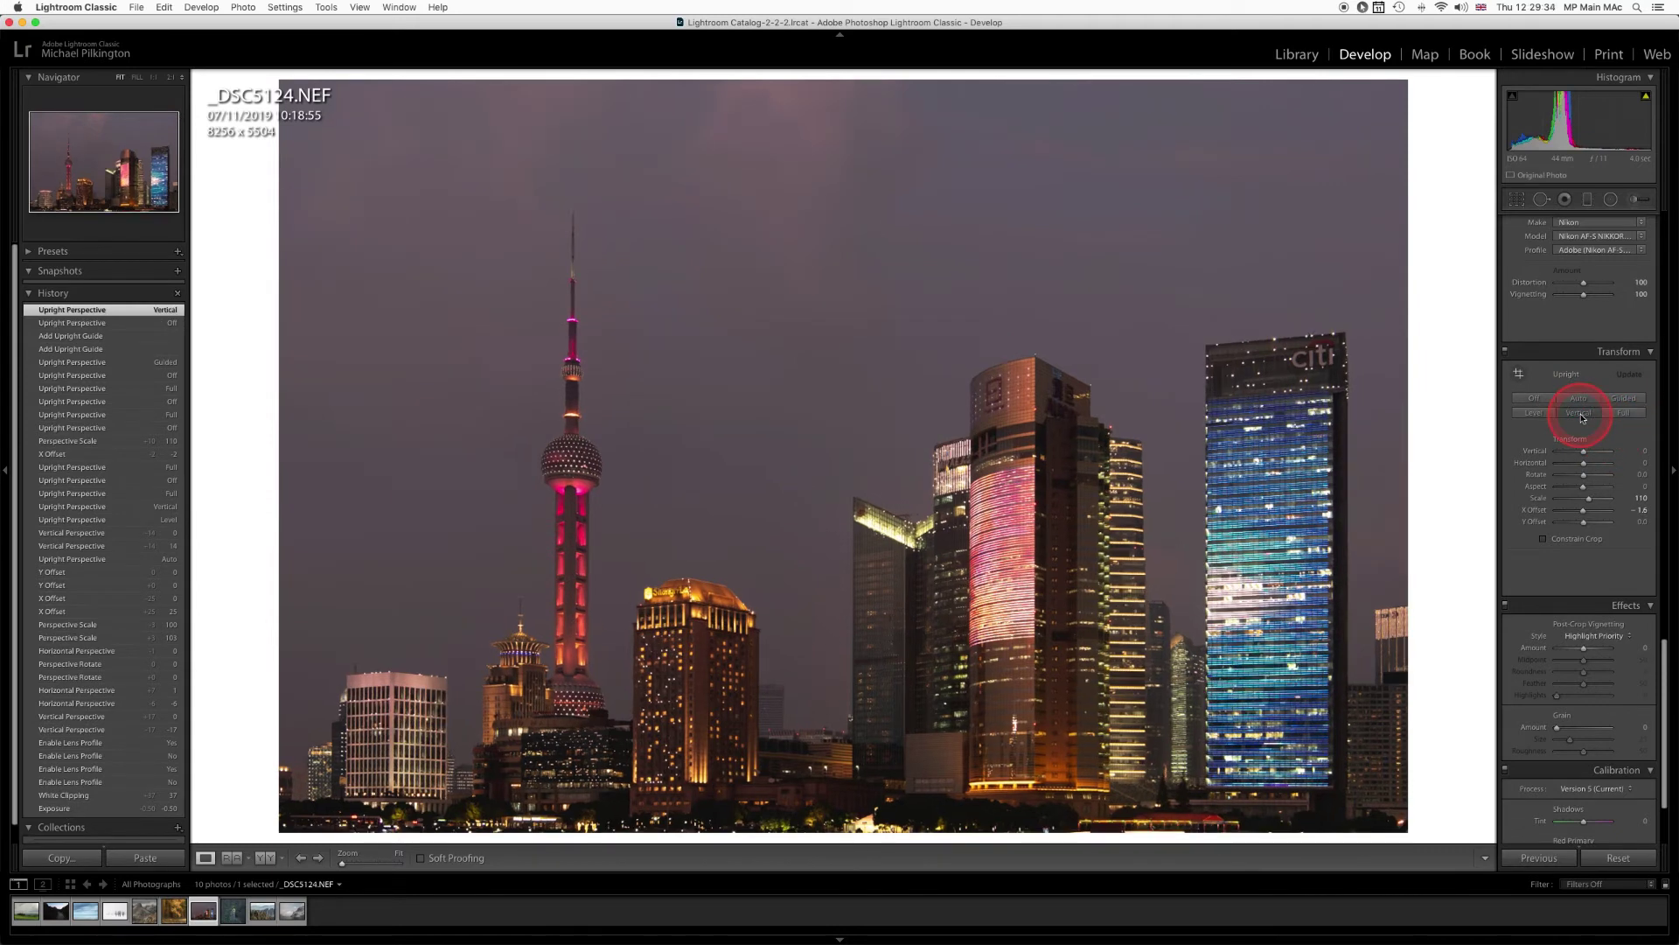
pyautogui.click(1589, 499)
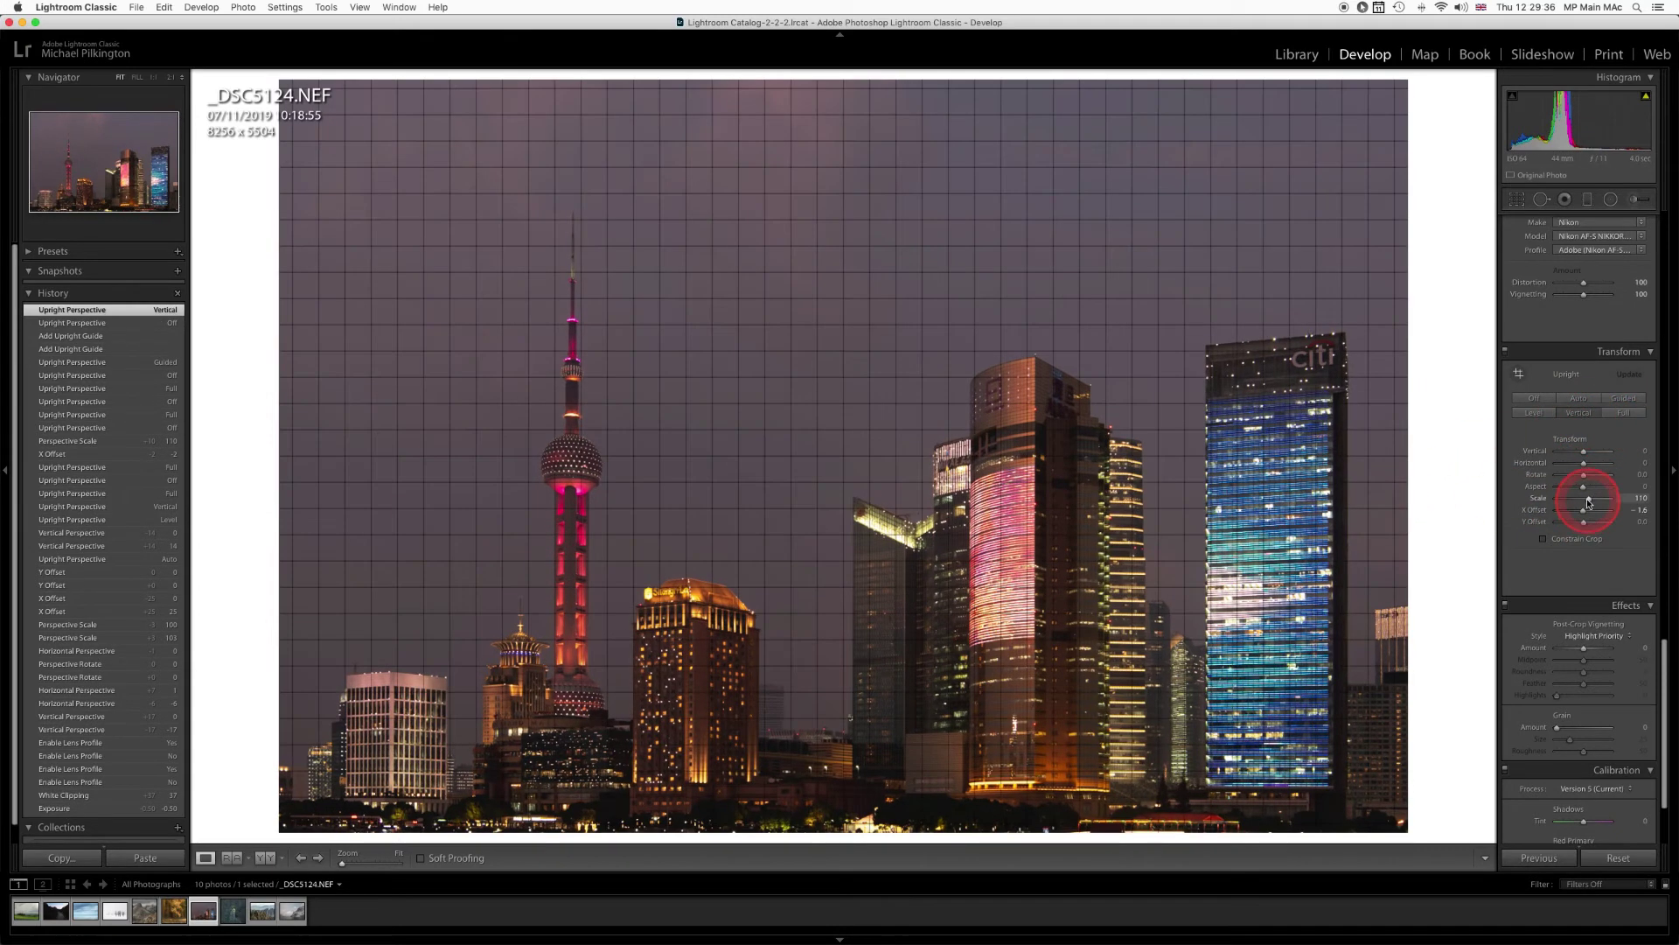
pyautogui.moveTo(1581, 502); pyautogui.dragTo(1578, 522)
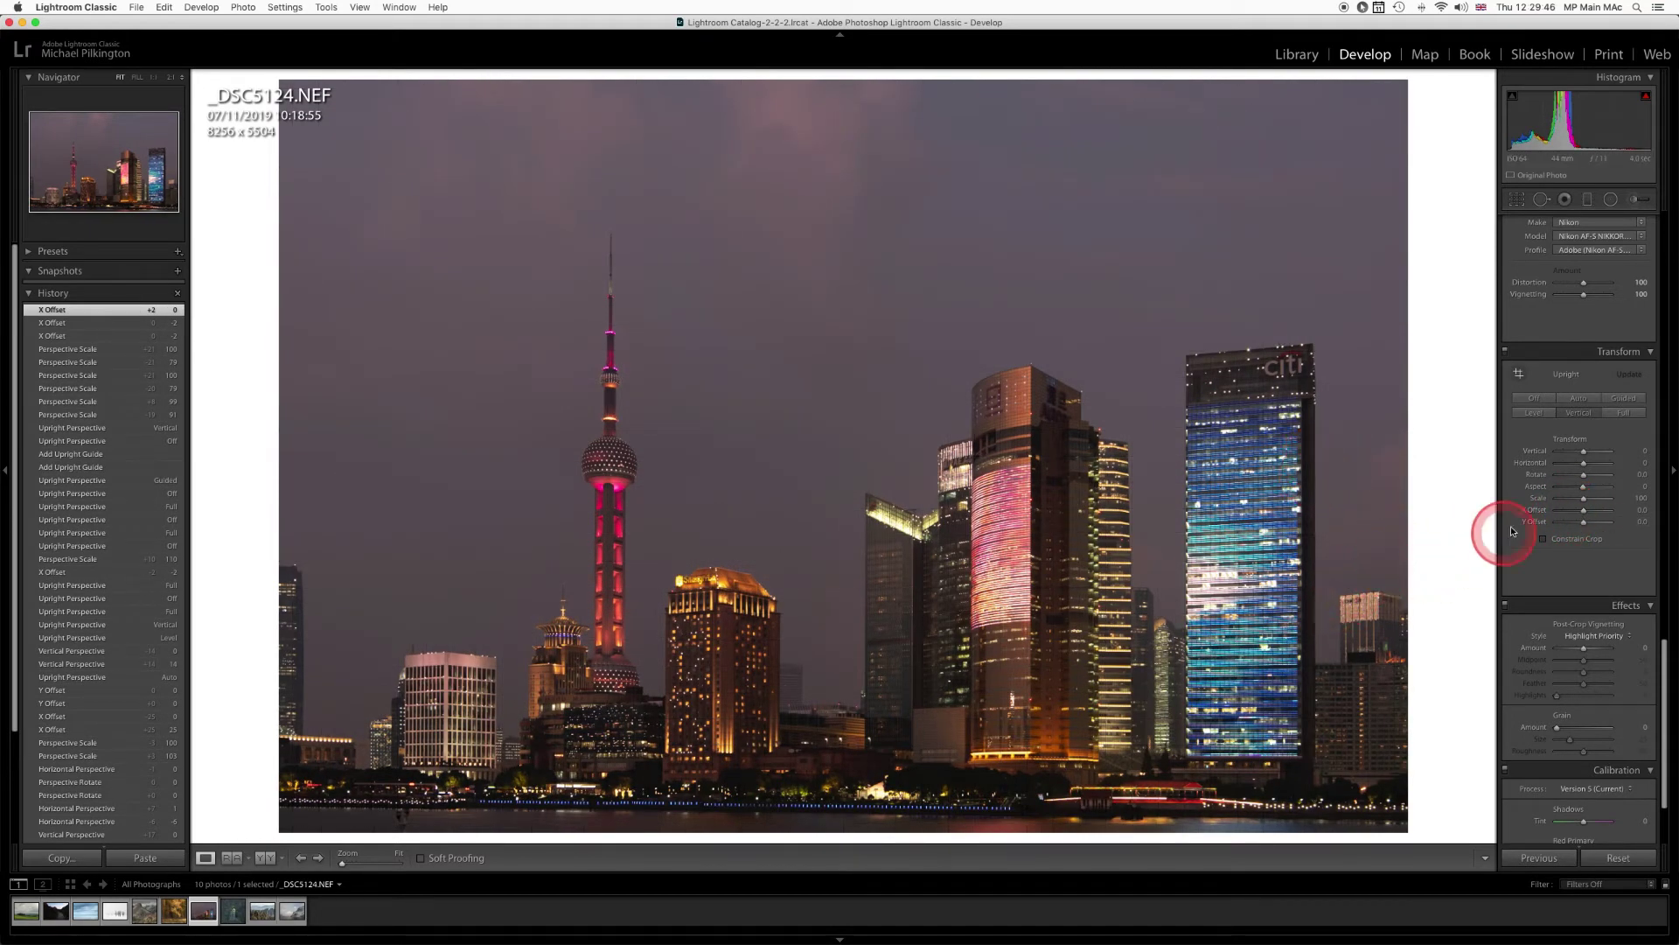
# Try a Vertical transform of +5, set Y Offset to +6.4 to bring in more water, and return Vertical to 0
pyautogui.moveTo(1567, 465); pyautogui.dragTo(1584, 453)
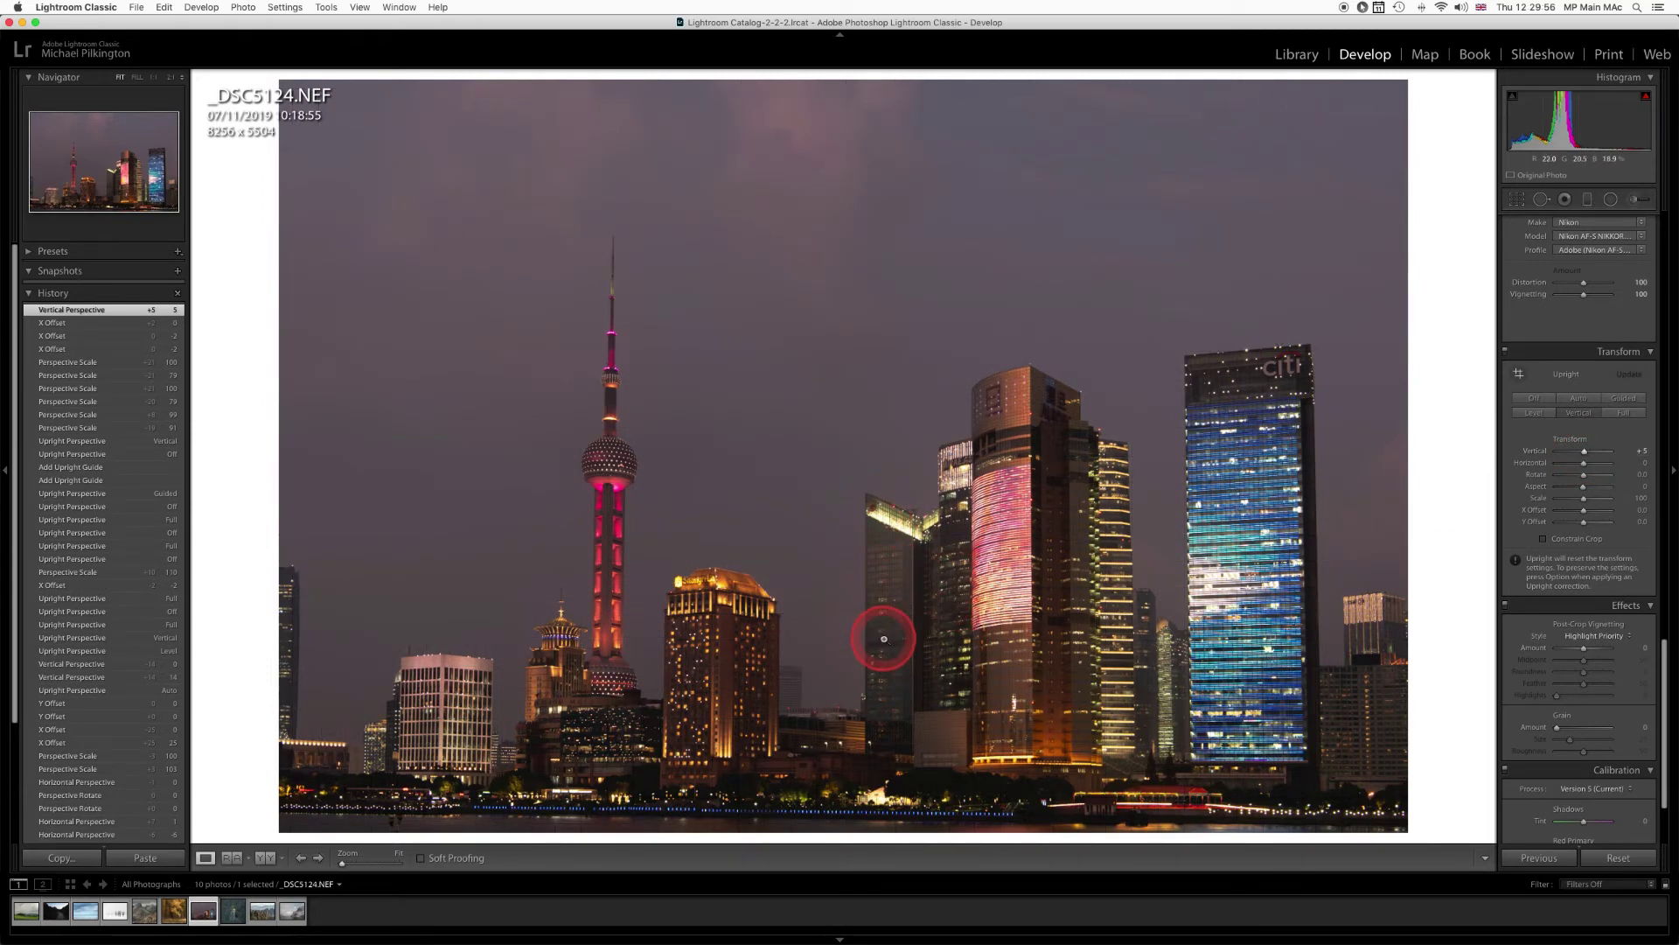
pyautogui.moveTo(1581, 511); pyautogui.dragTo(1587, 525)
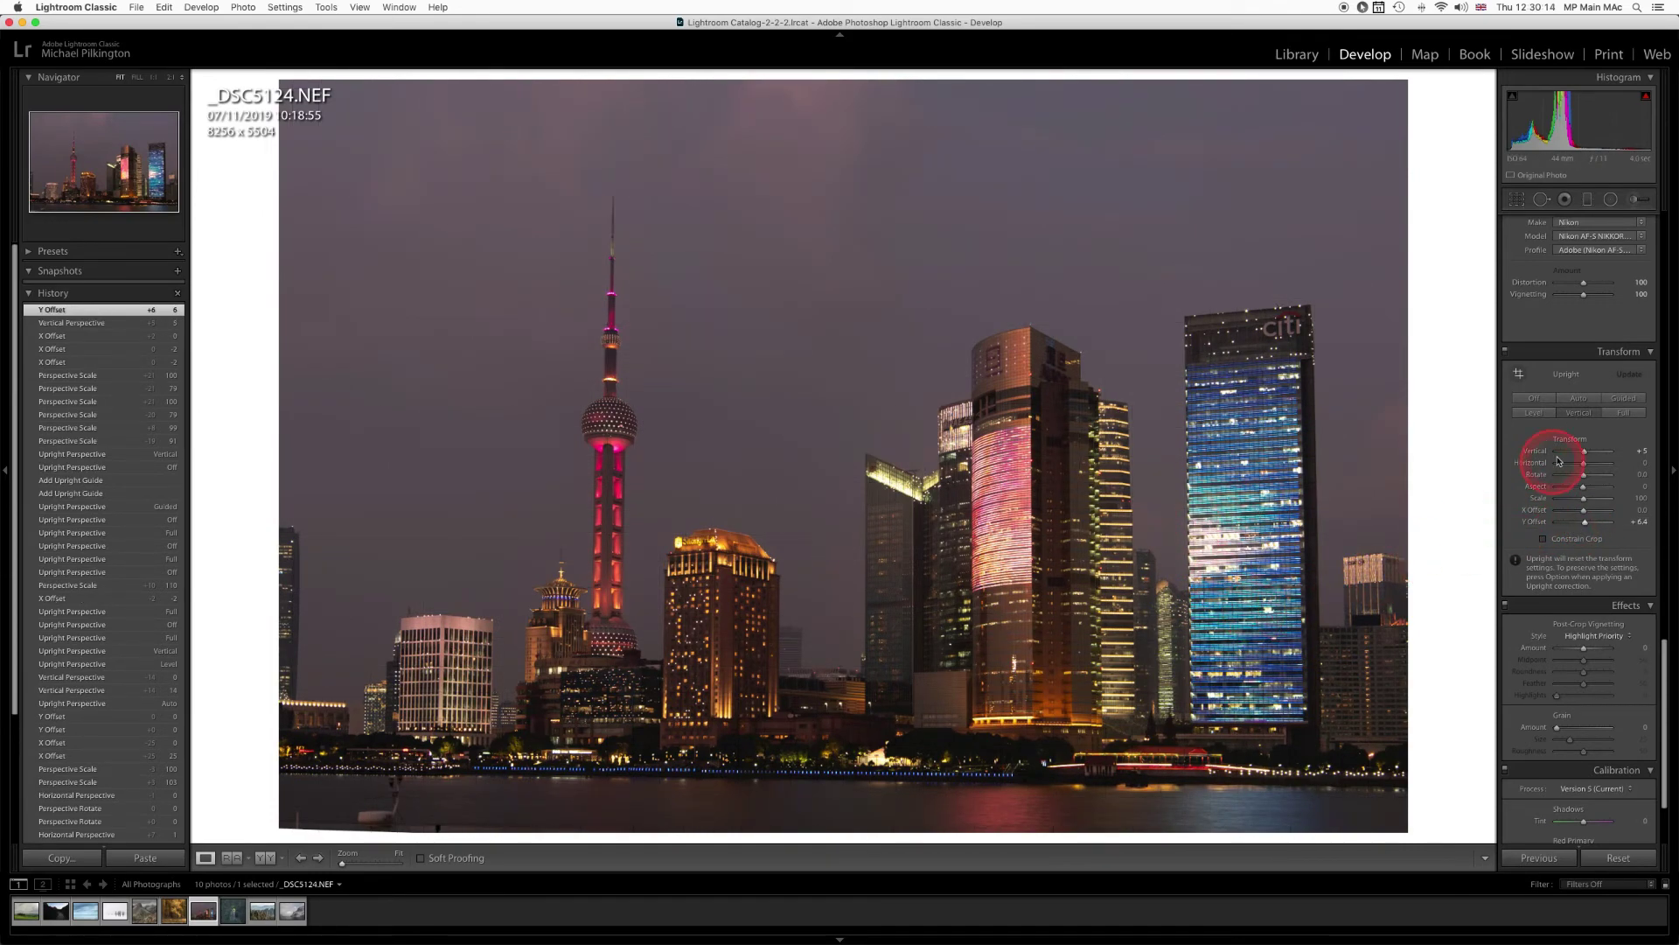
pyautogui.moveTo(1585, 452); pyautogui.dragTo(1583, 452)
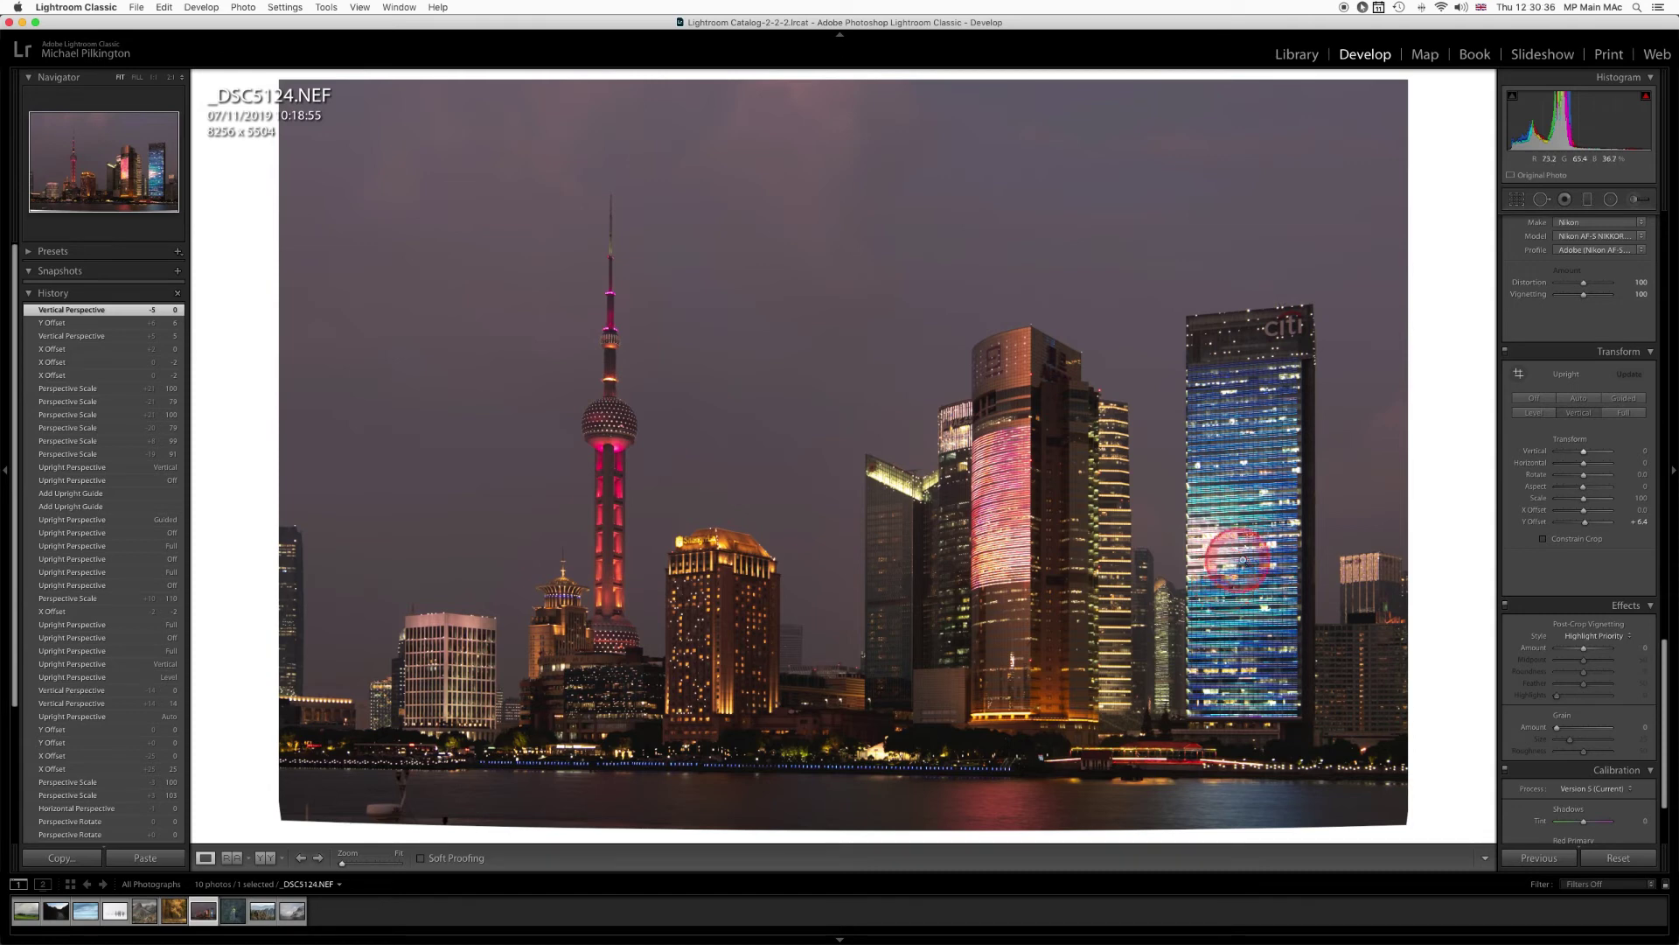
# Compare Upright Off with Vertical, keep Vertical Upright on, and set the Vertical transform to -3
pyautogui.click(1533, 402)
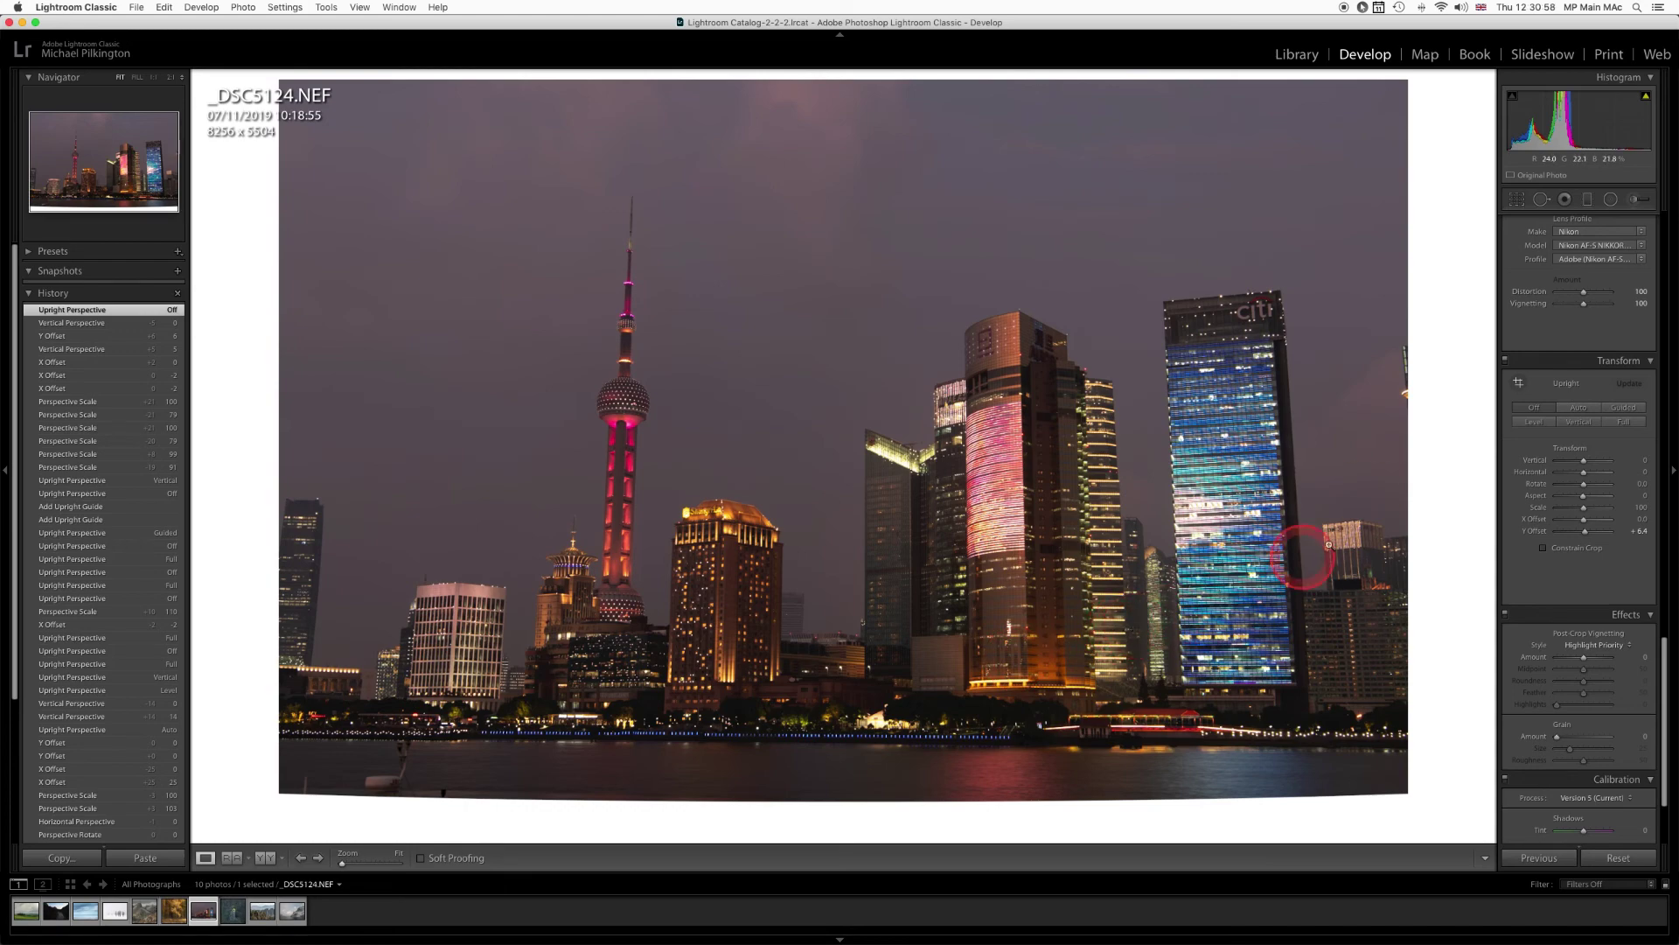
pyautogui.click(1580, 423)
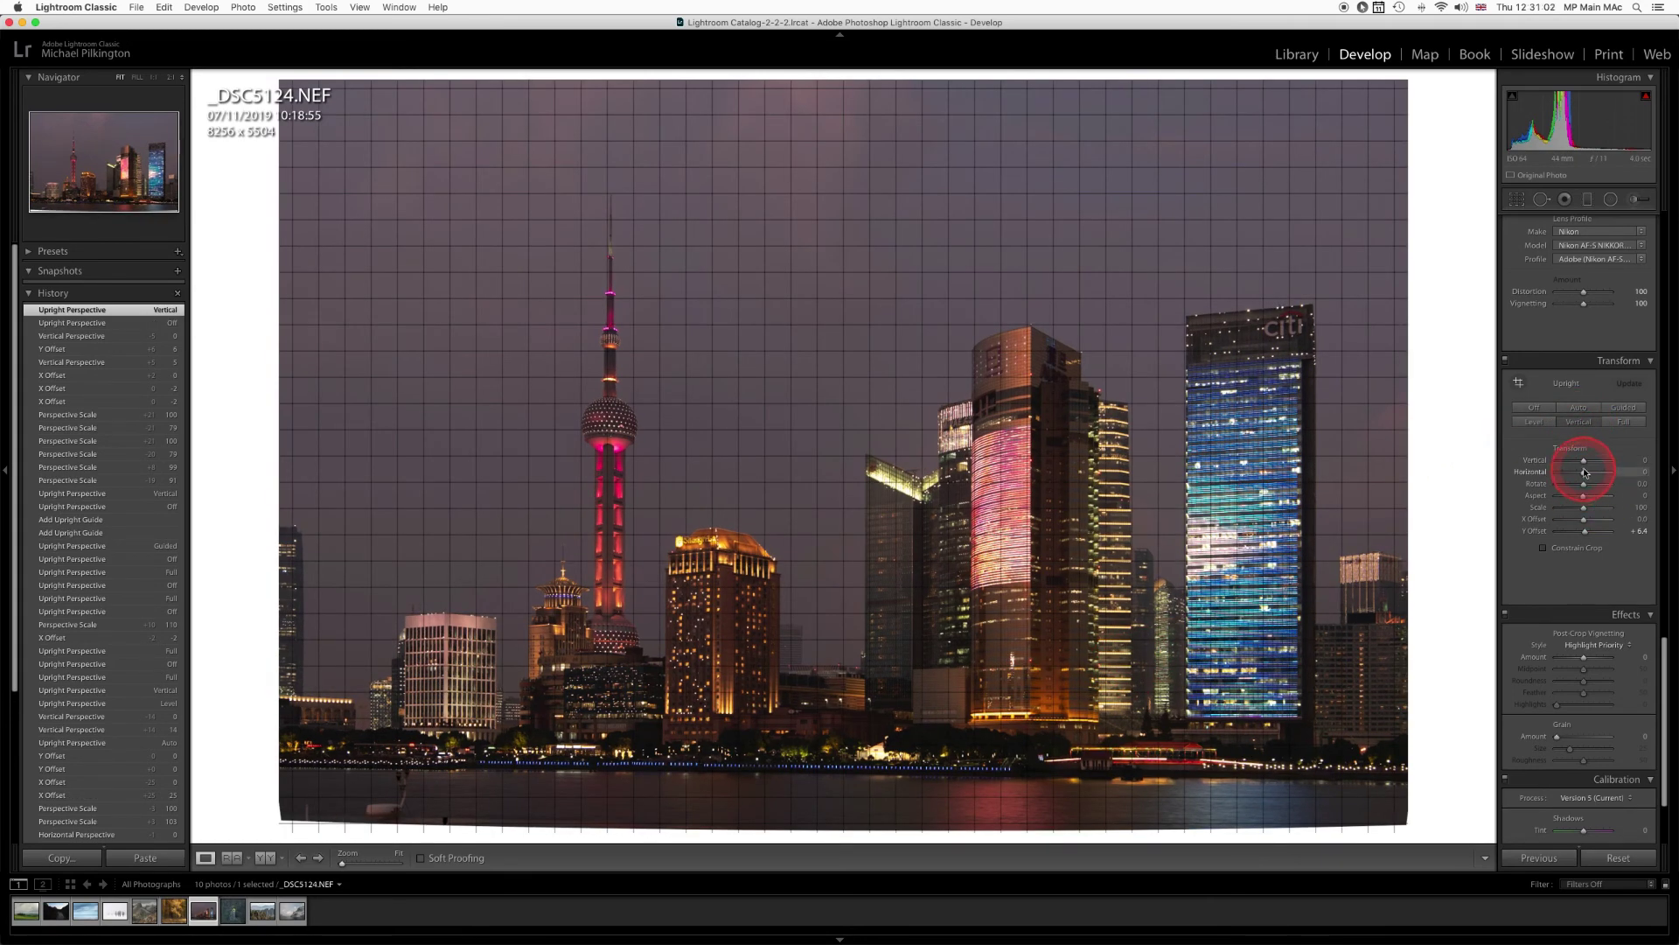
pyautogui.moveTo(1583, 460); pyautogui.dragTo(1581, 455)
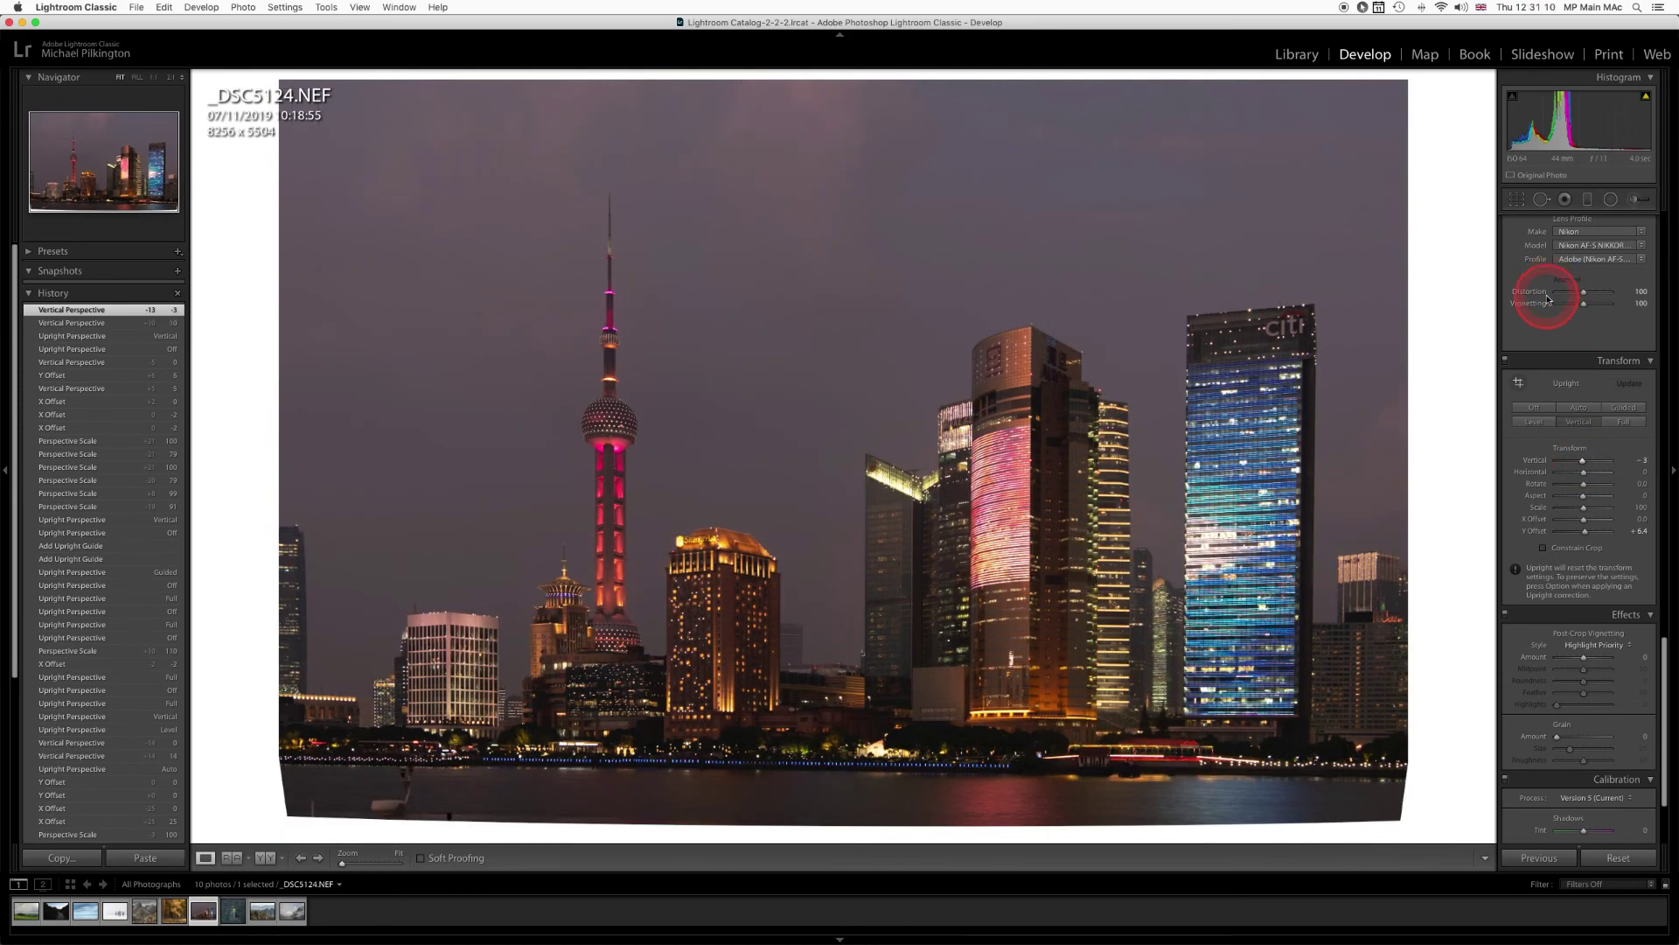
# Crop the photo on all four sides to about 7976 x 4940 pixels, excluding the blank areas along the lower edge
pyautogui.click(1517, 201)
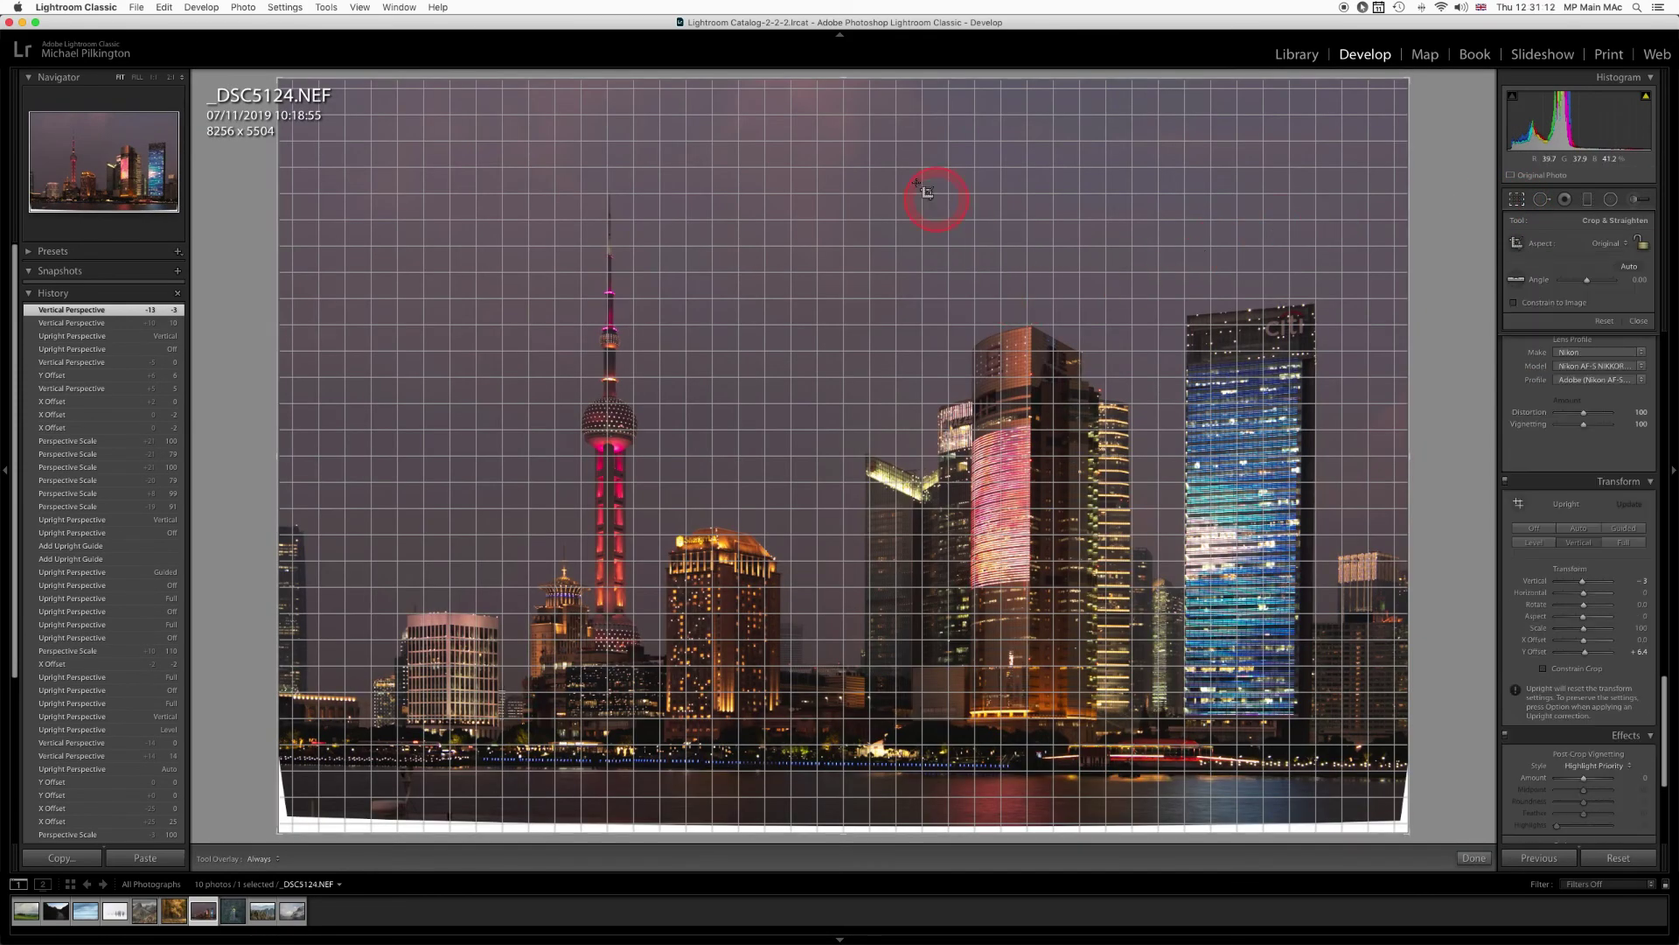
pyautogui.moveTo(844, 79); pyautogui.dragTo(840, 116)
pyautogui.moveTo(274, 453); pyautogui.dragTo(294, 457)
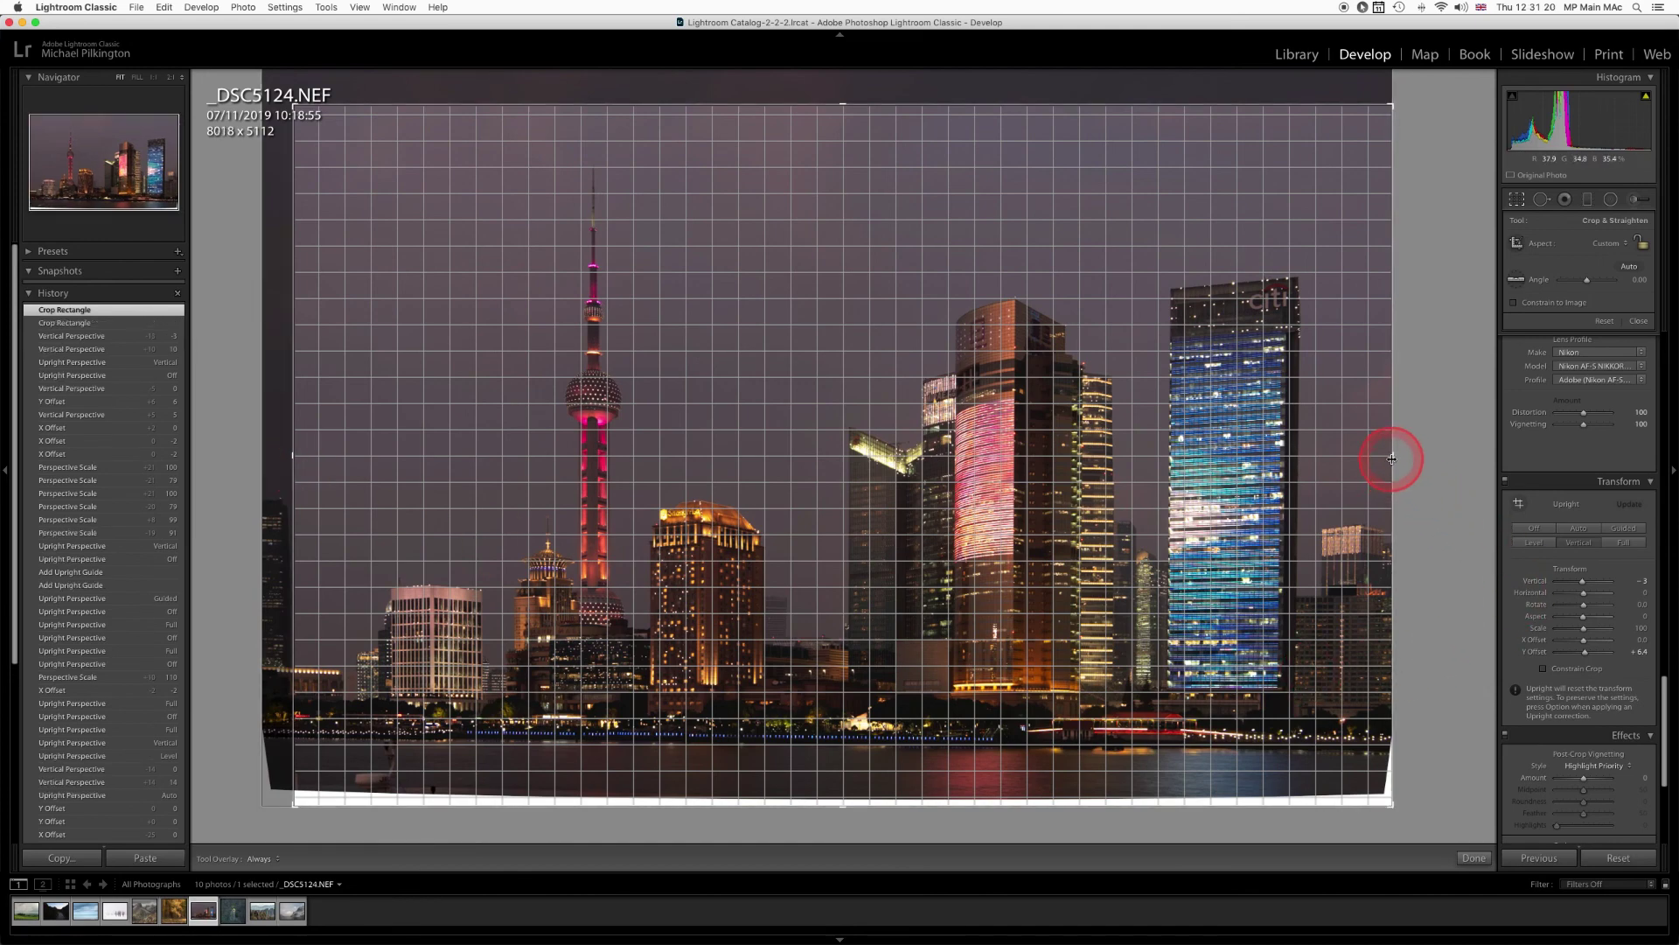
pyautogui.moveTo(1392, 458); pyautogui.dragTo(1386, 458)
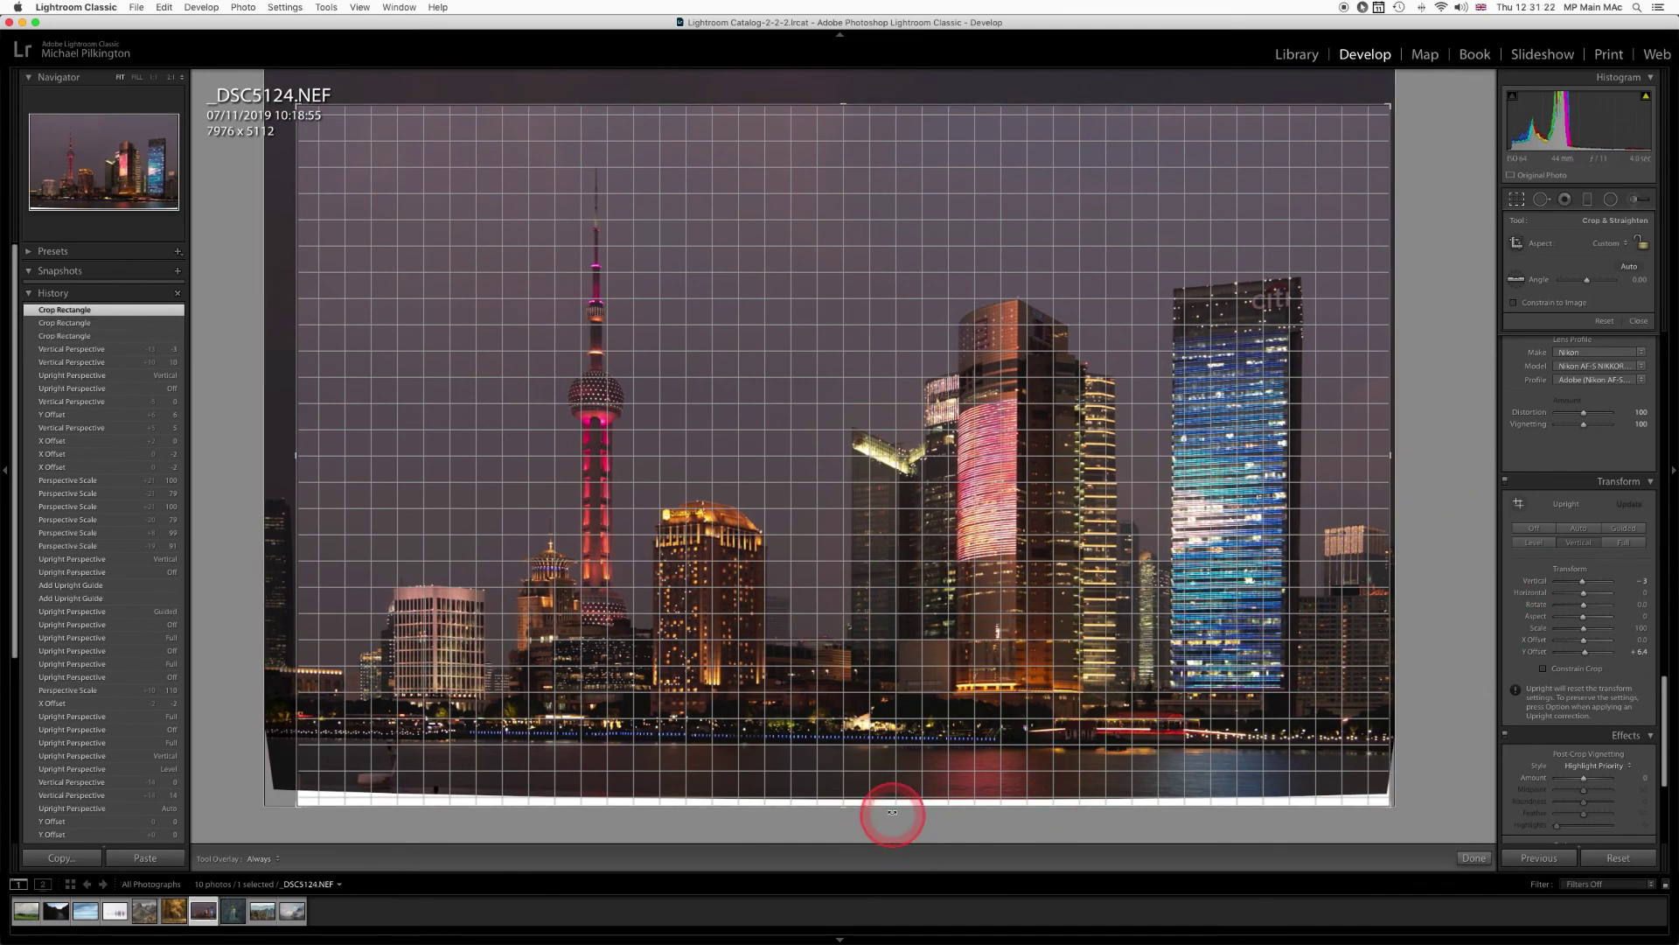
pyautogui.moveTo(844, 808); pyautogui.dragTo(844, 797)
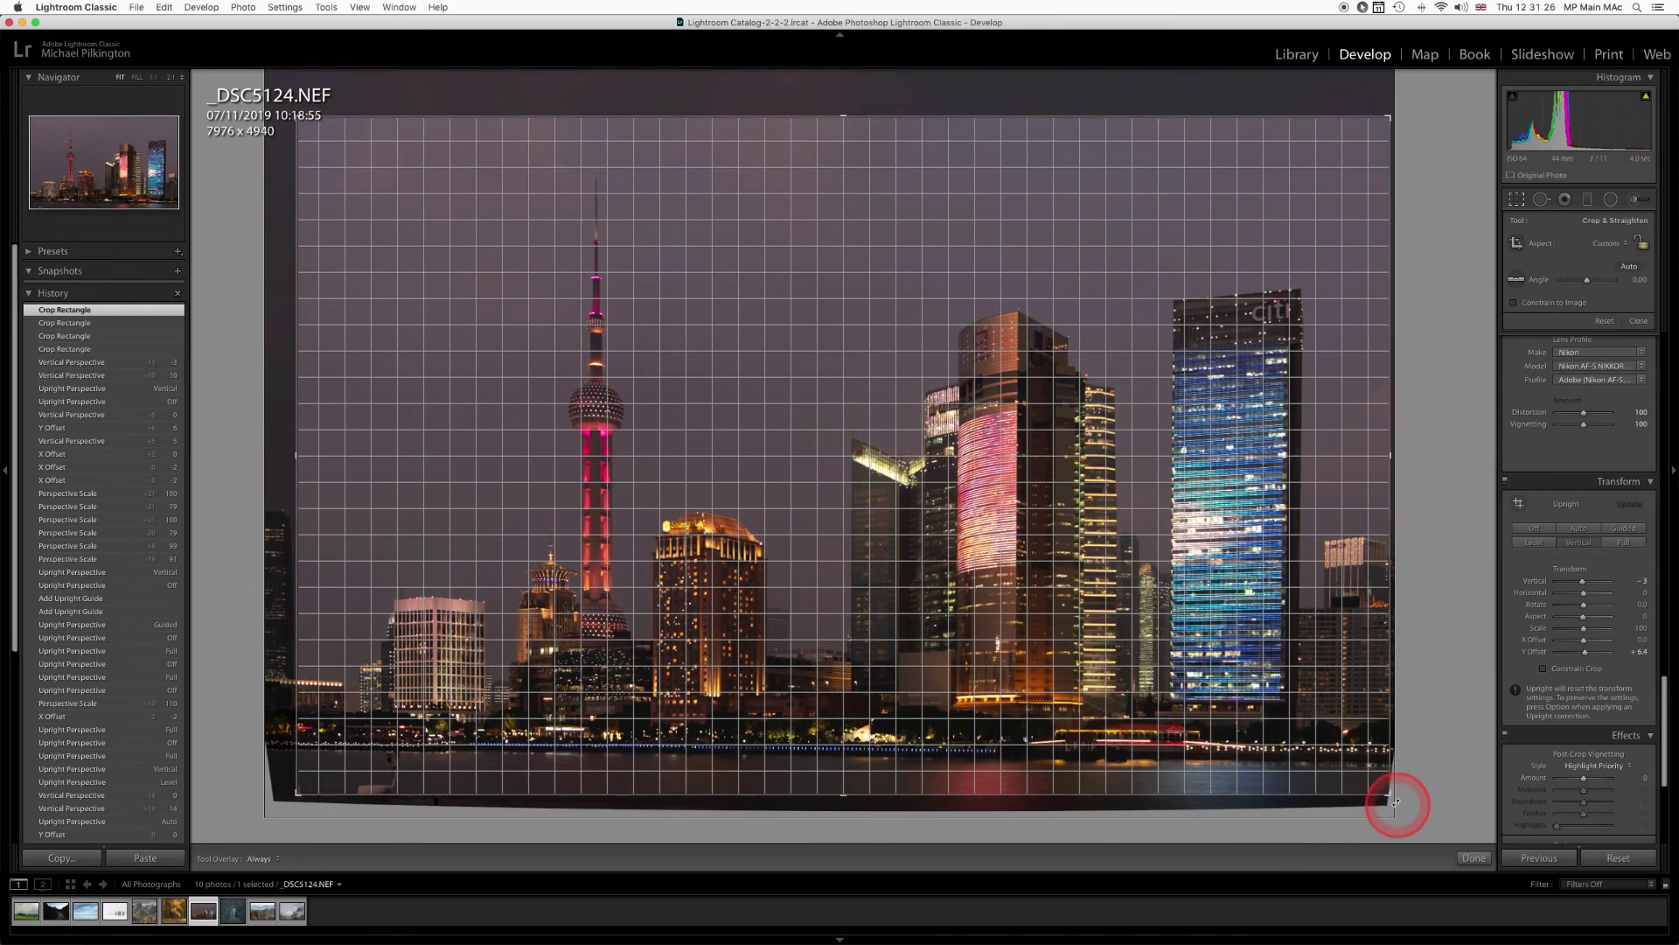
pyautogui.press('Return')
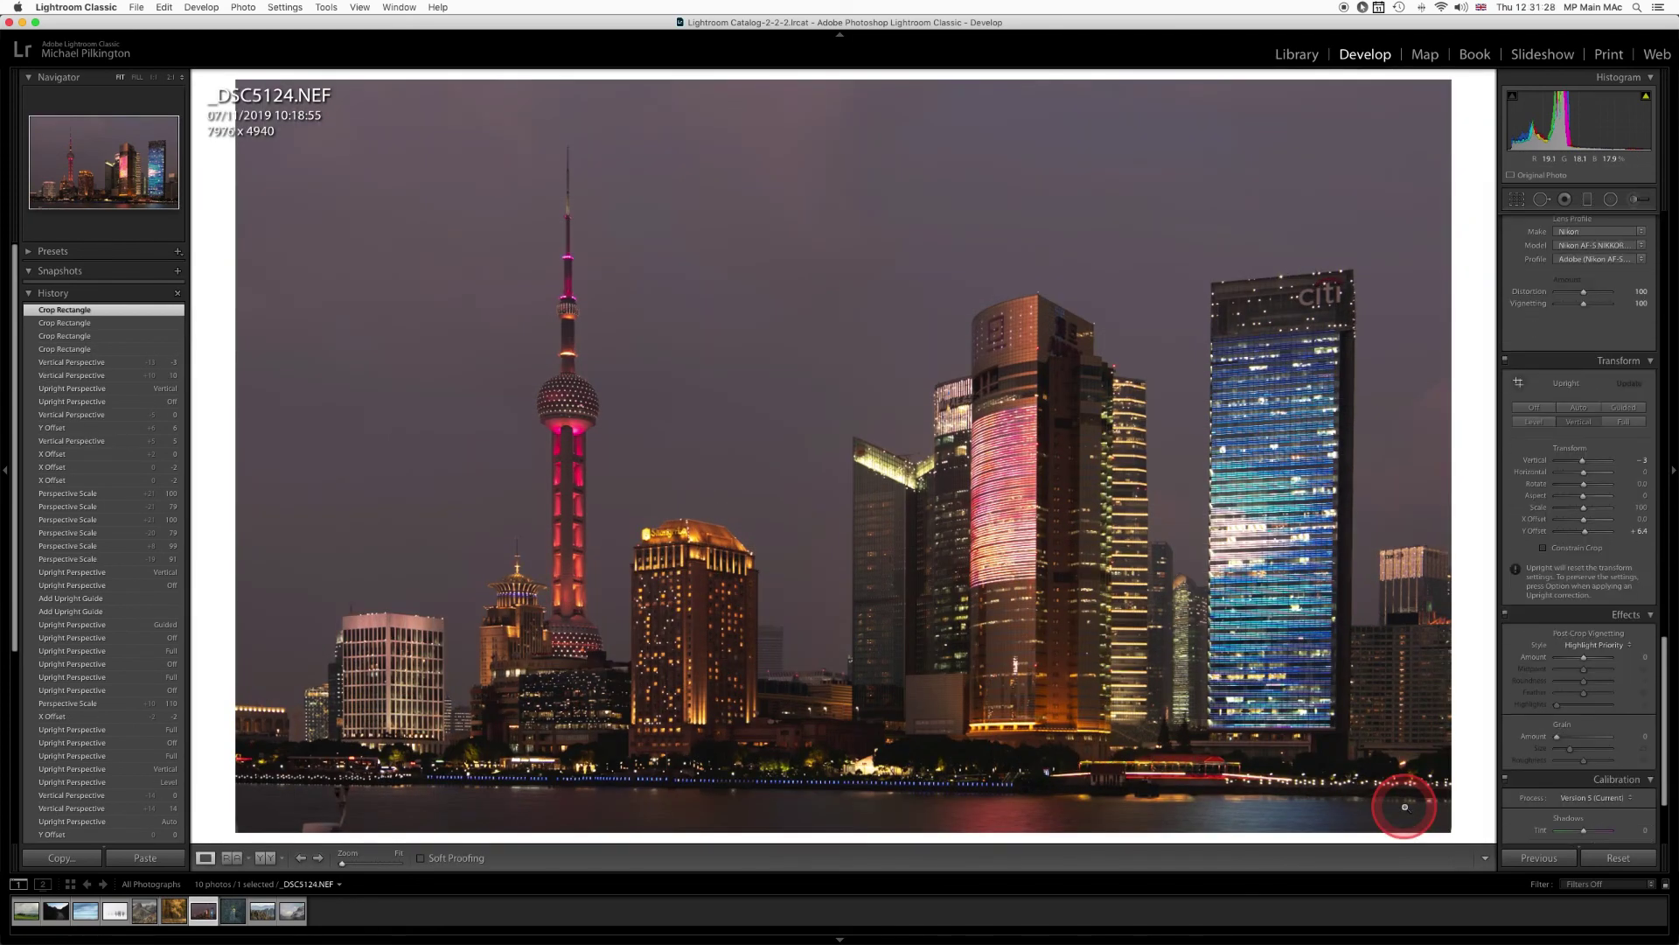